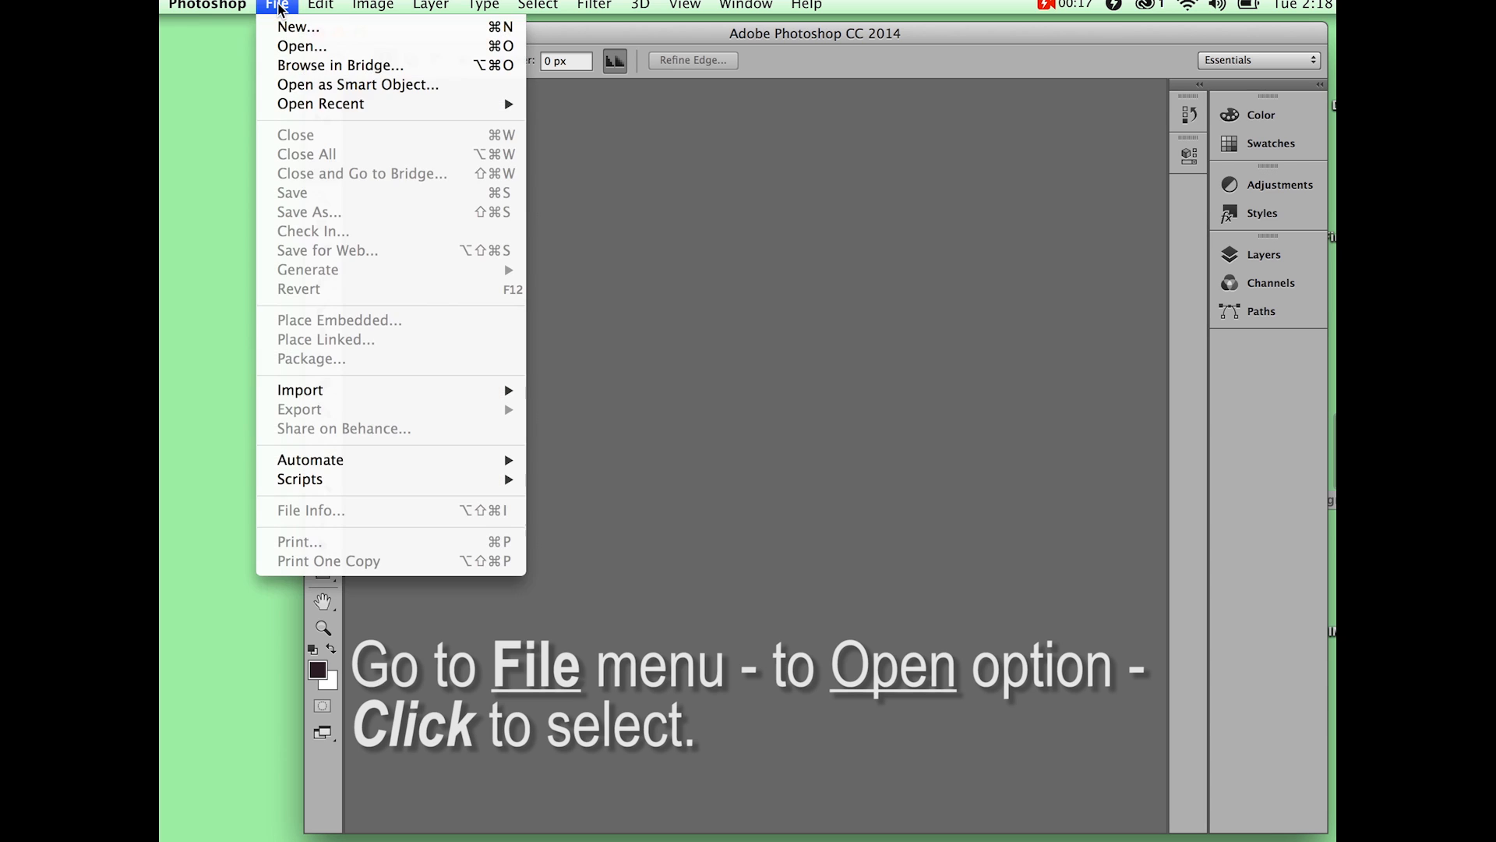
Step: Open beaverPond1.png from the grafx folder
click(277, 46)
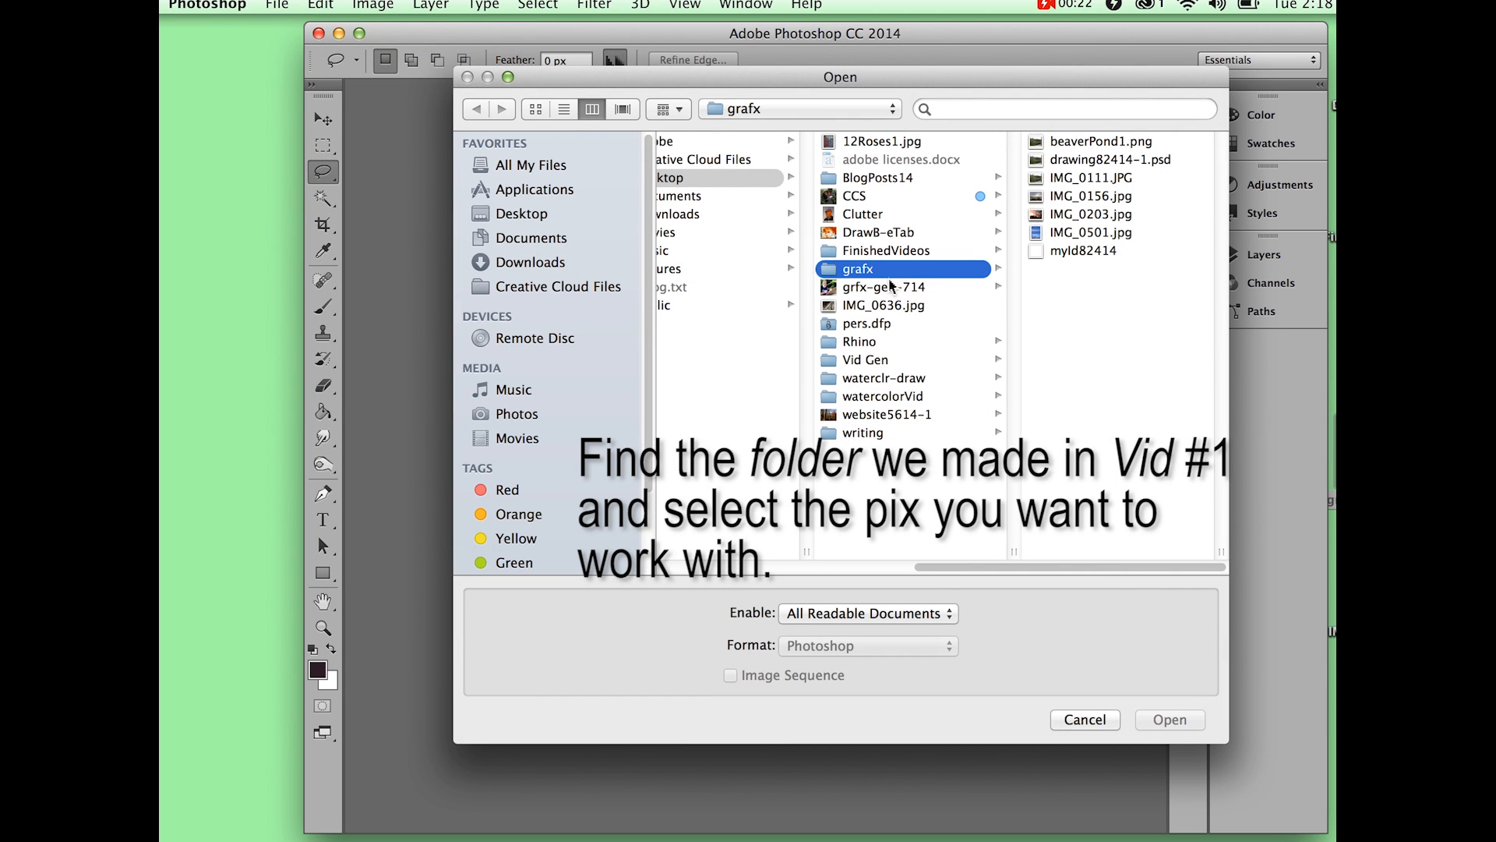
click(1101, 145)
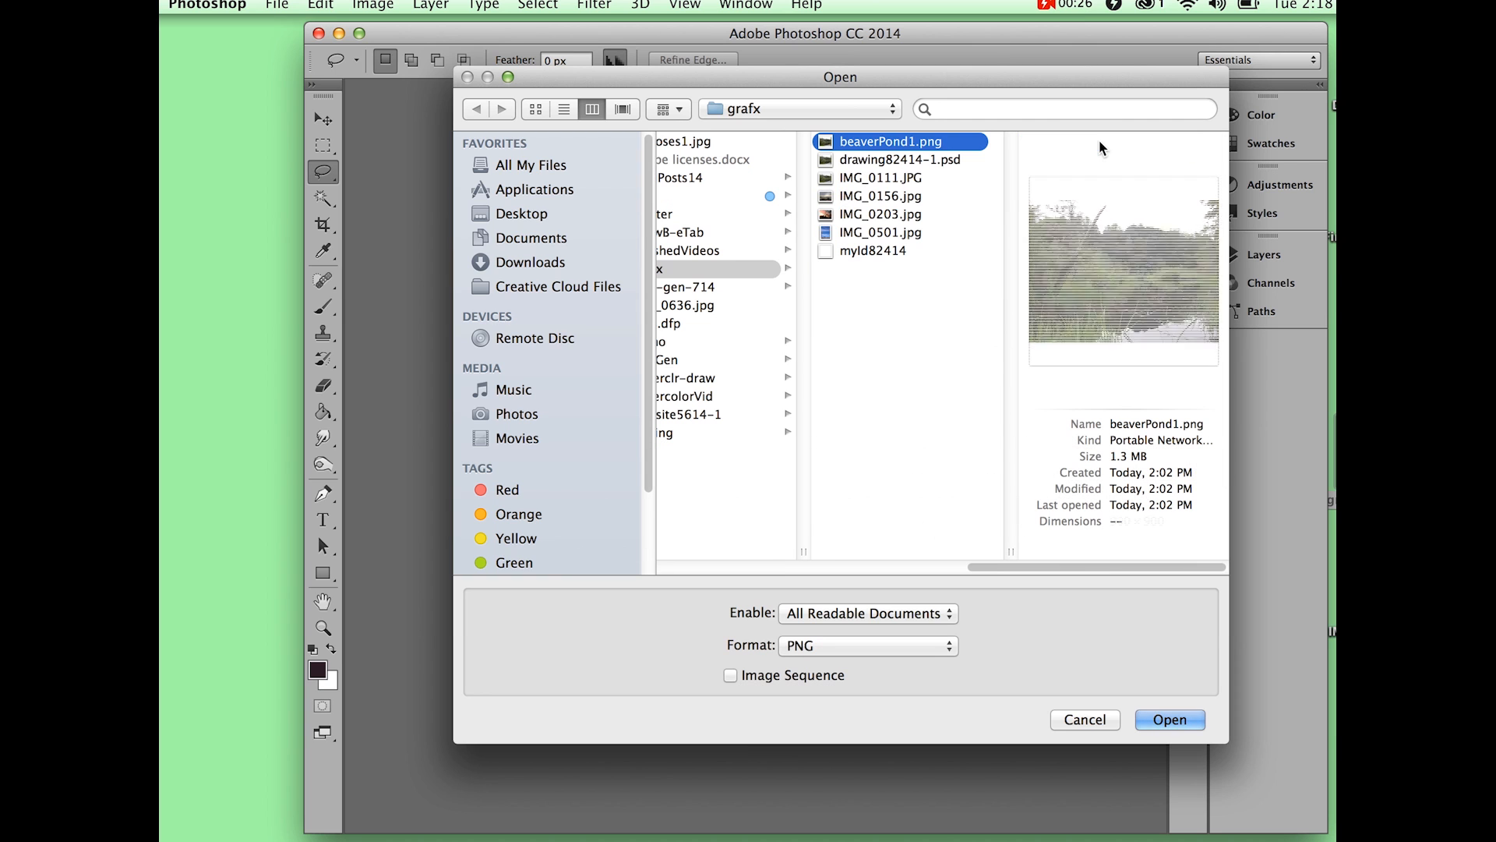
click(1188, 723)
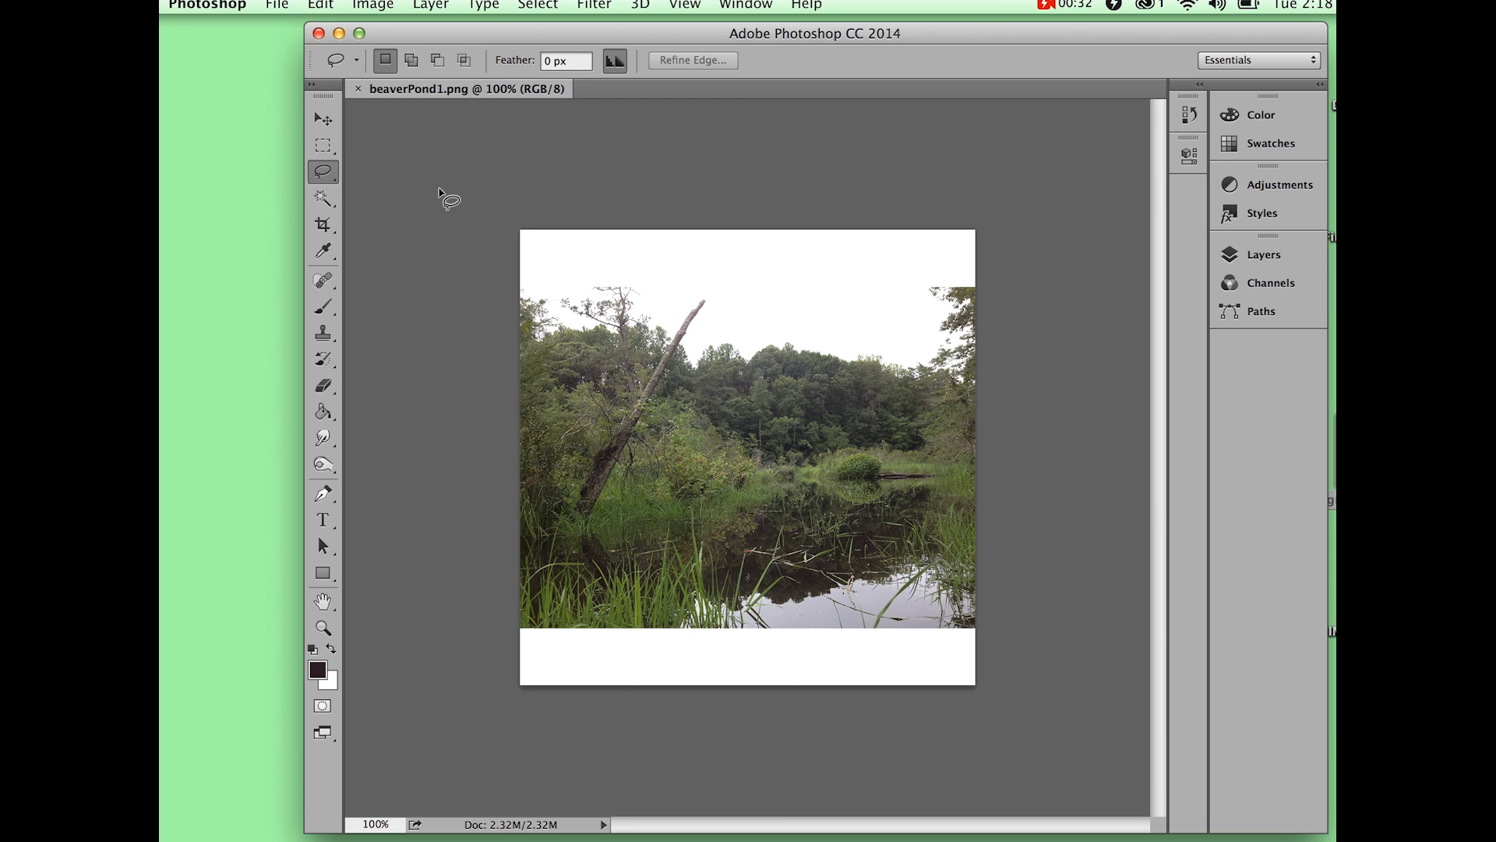
Step: Crop away the white band below the pond photo, leaving an image about 900 by 790 px
click(324, 225)
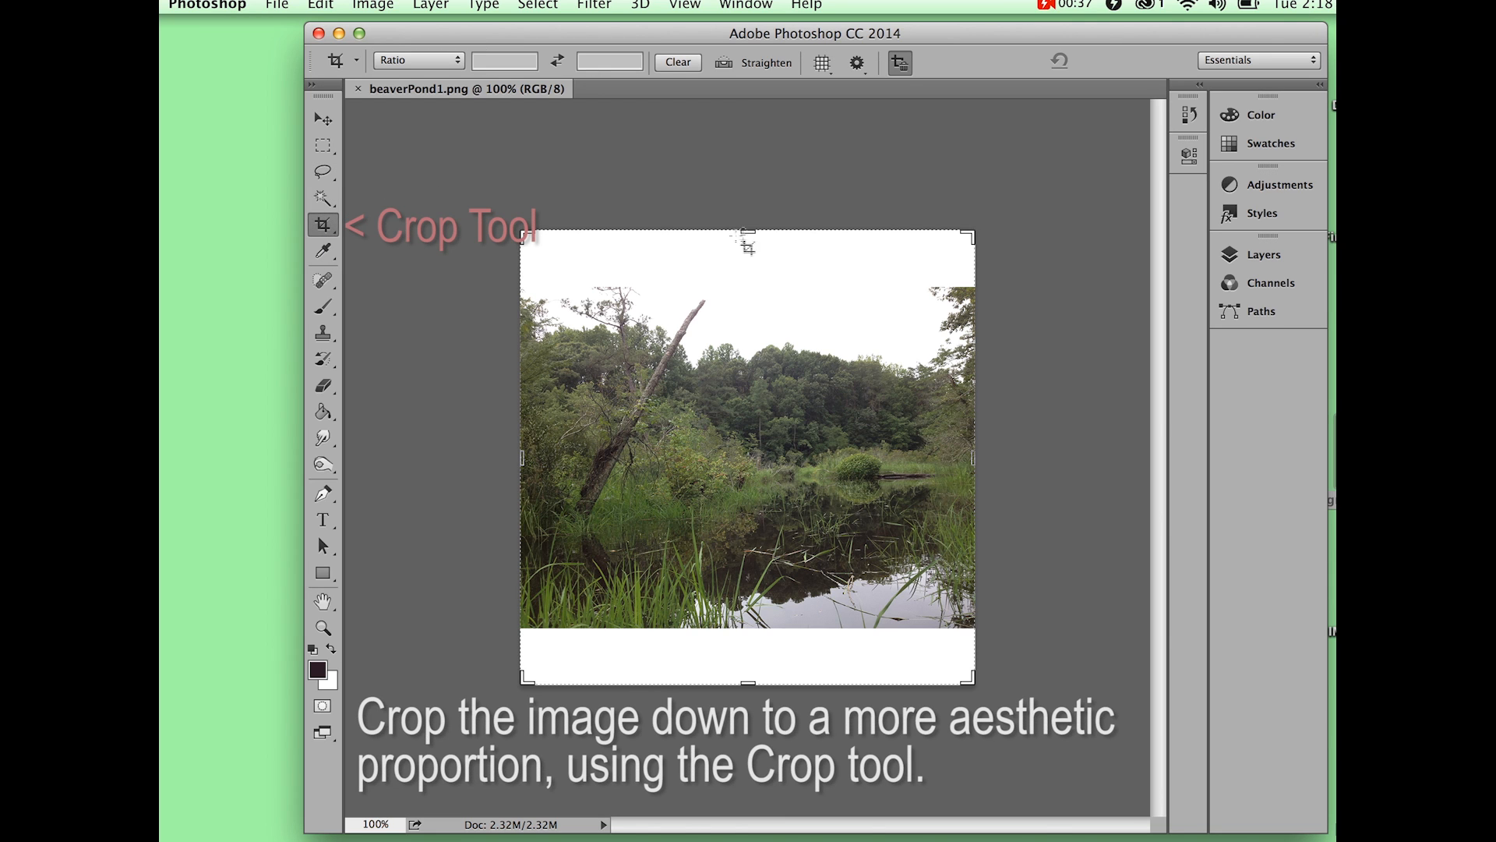
drag(748, 683, 755, 659)
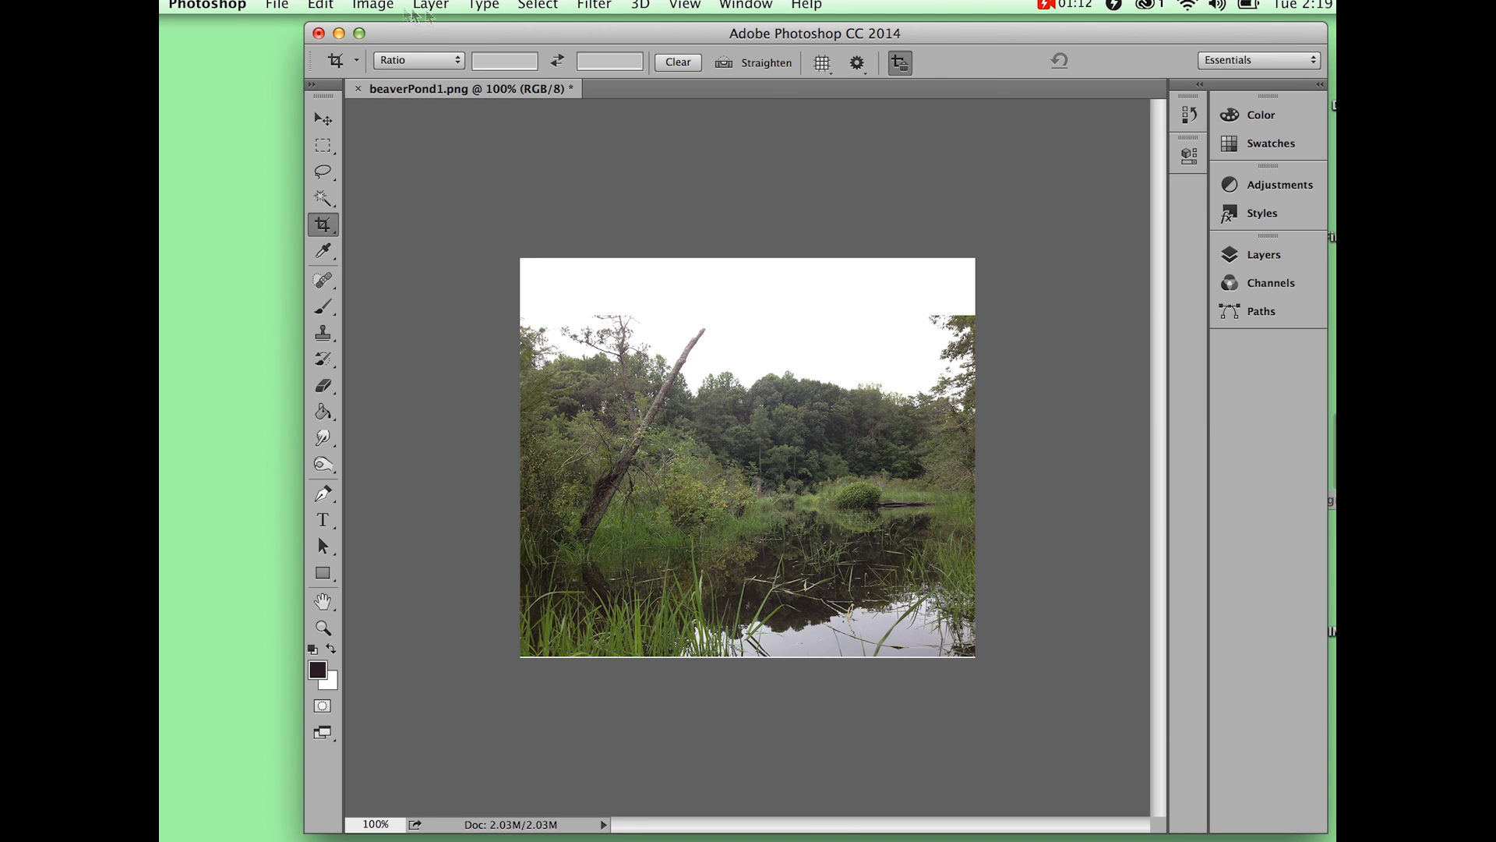
Step: Check the cropped pond image's pixel dimensions and resolution
click(371, 7)
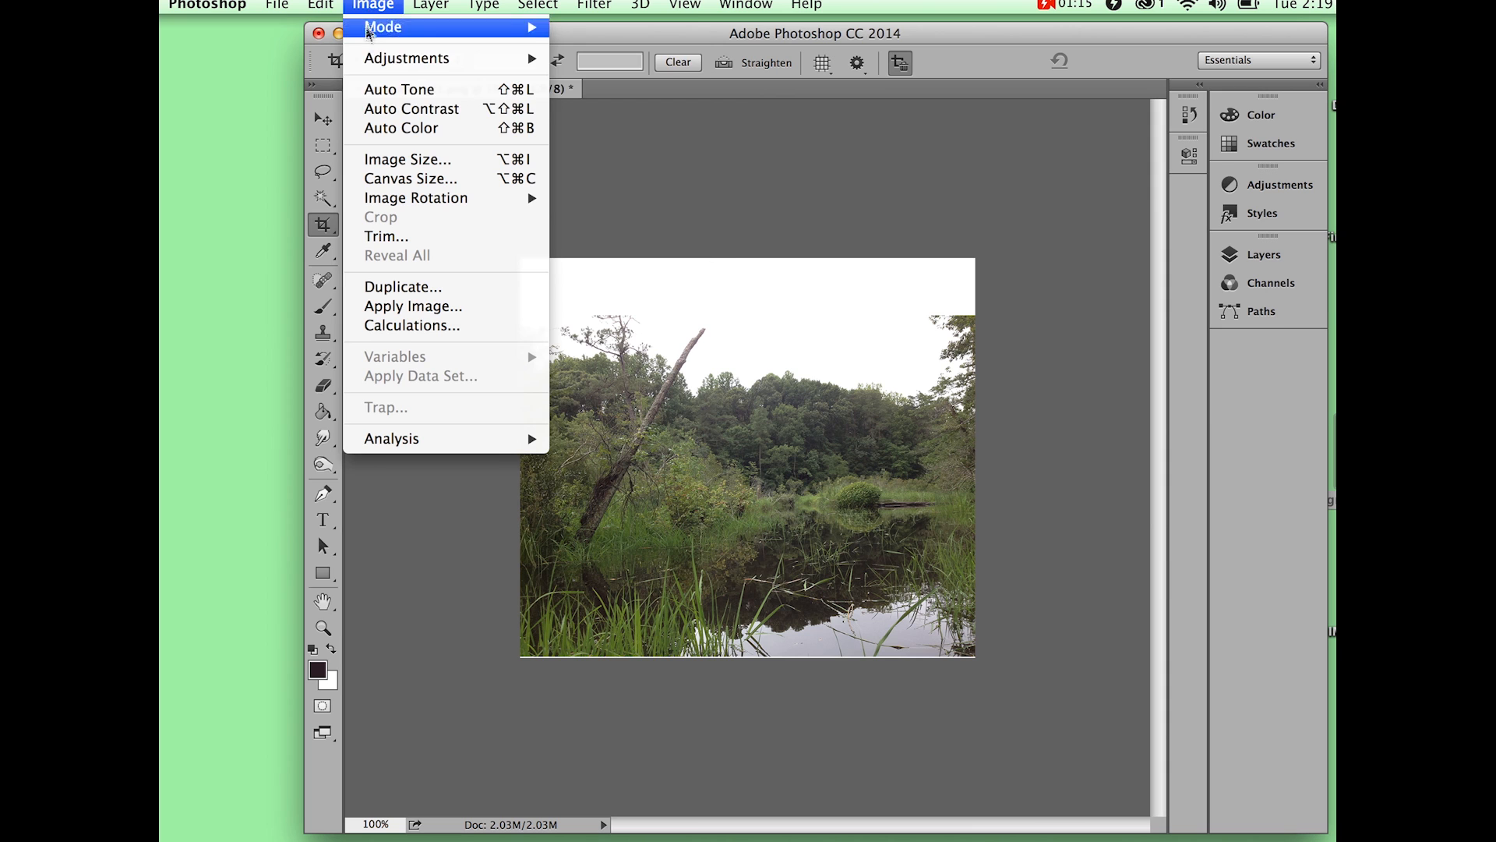
click(405, 159)
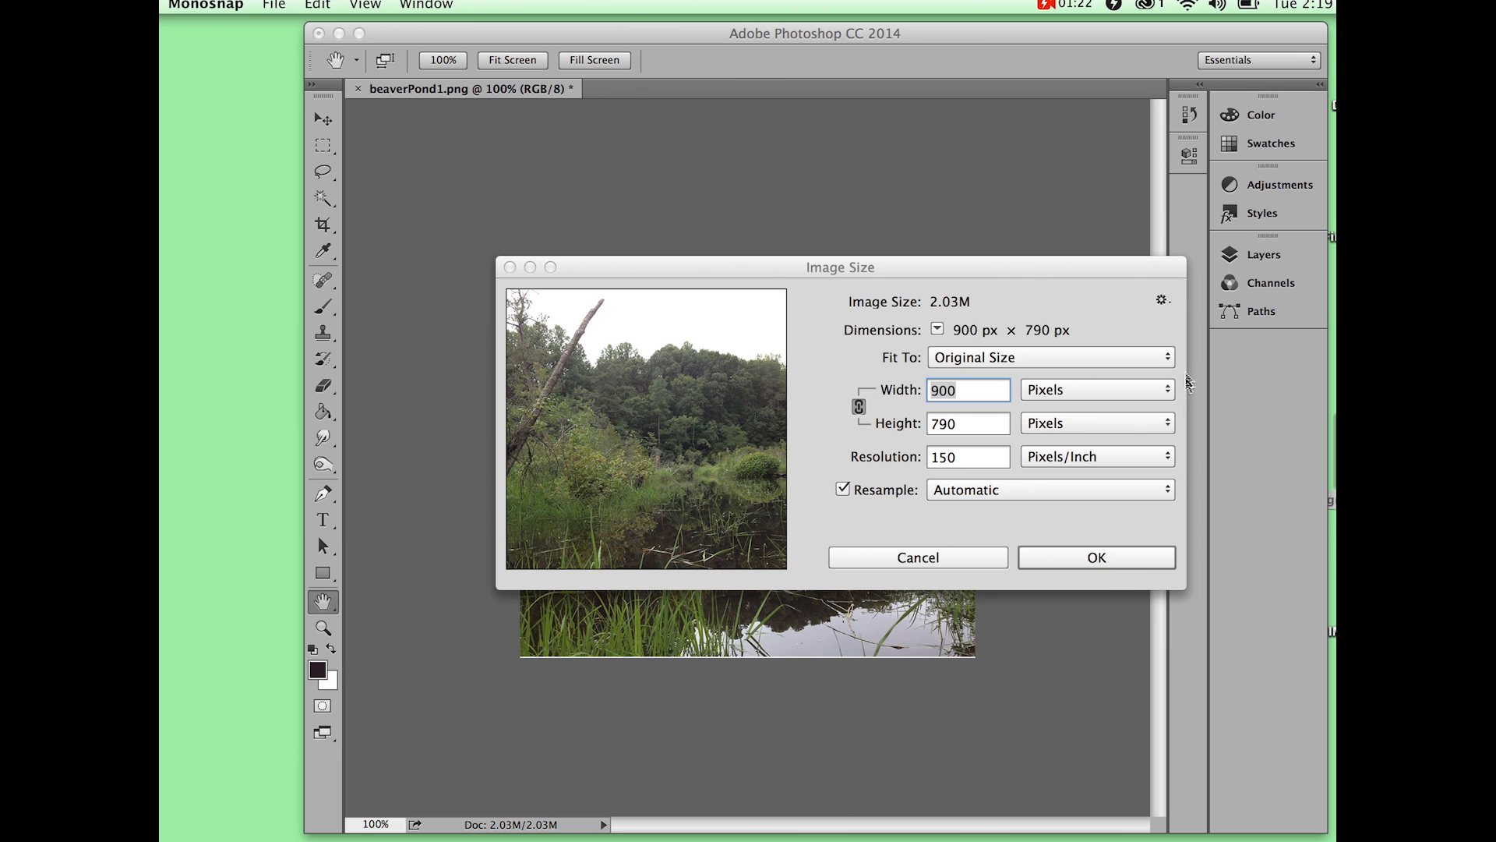
mouse_move(1182, 285)
mouse_down()
mouse_move(1165, 334)
mouse_move(1042, 511)
mouse_move(857, 537)
mouse_move(820, 582)
mouse_up()
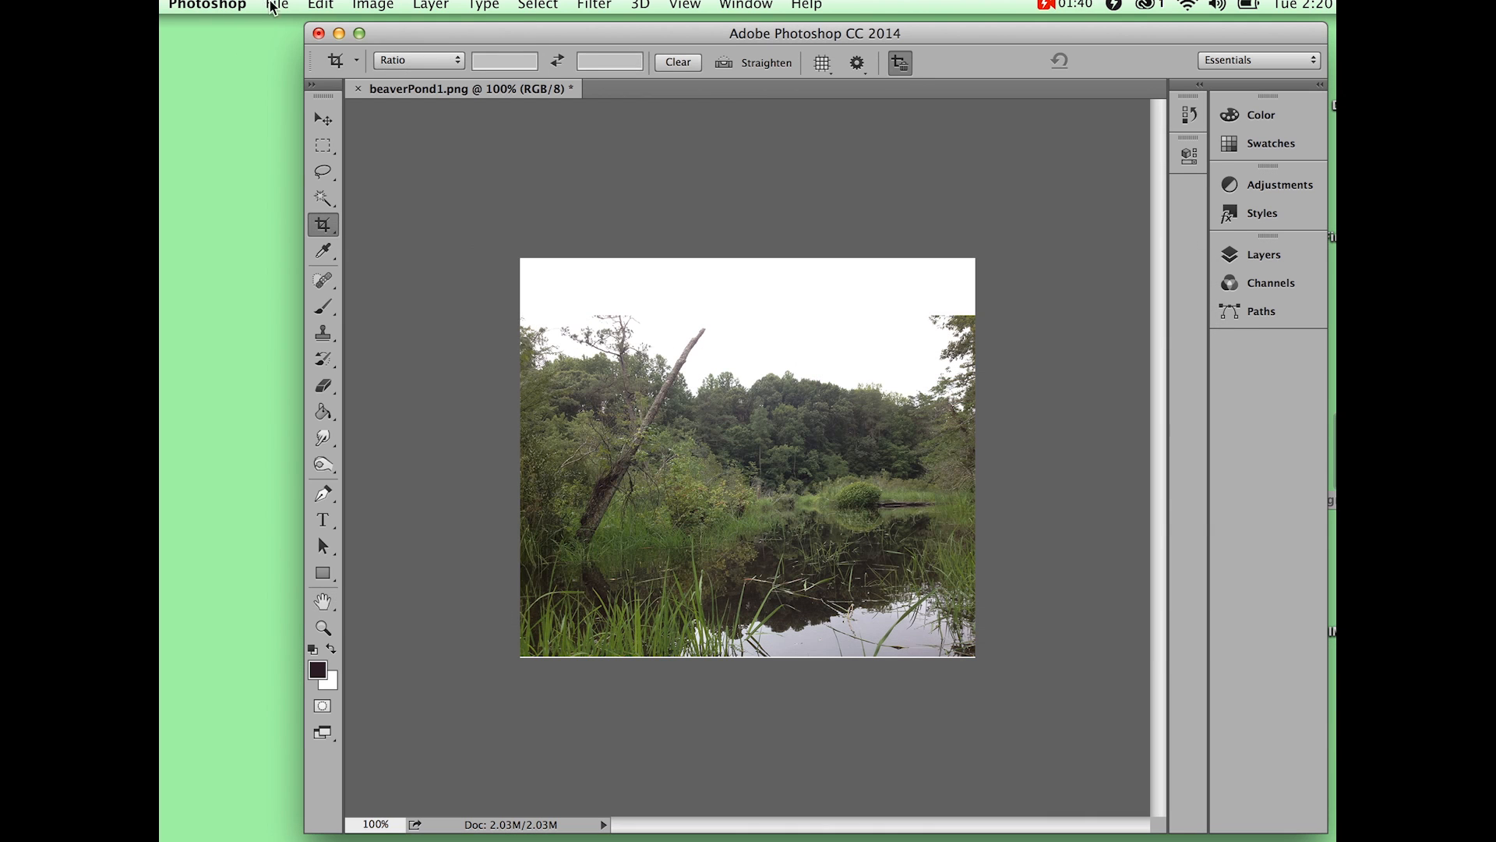
Step: Save the cropped image in Photoshop format as beaverPond1A.psd in the grafx folder
click(277, 5)
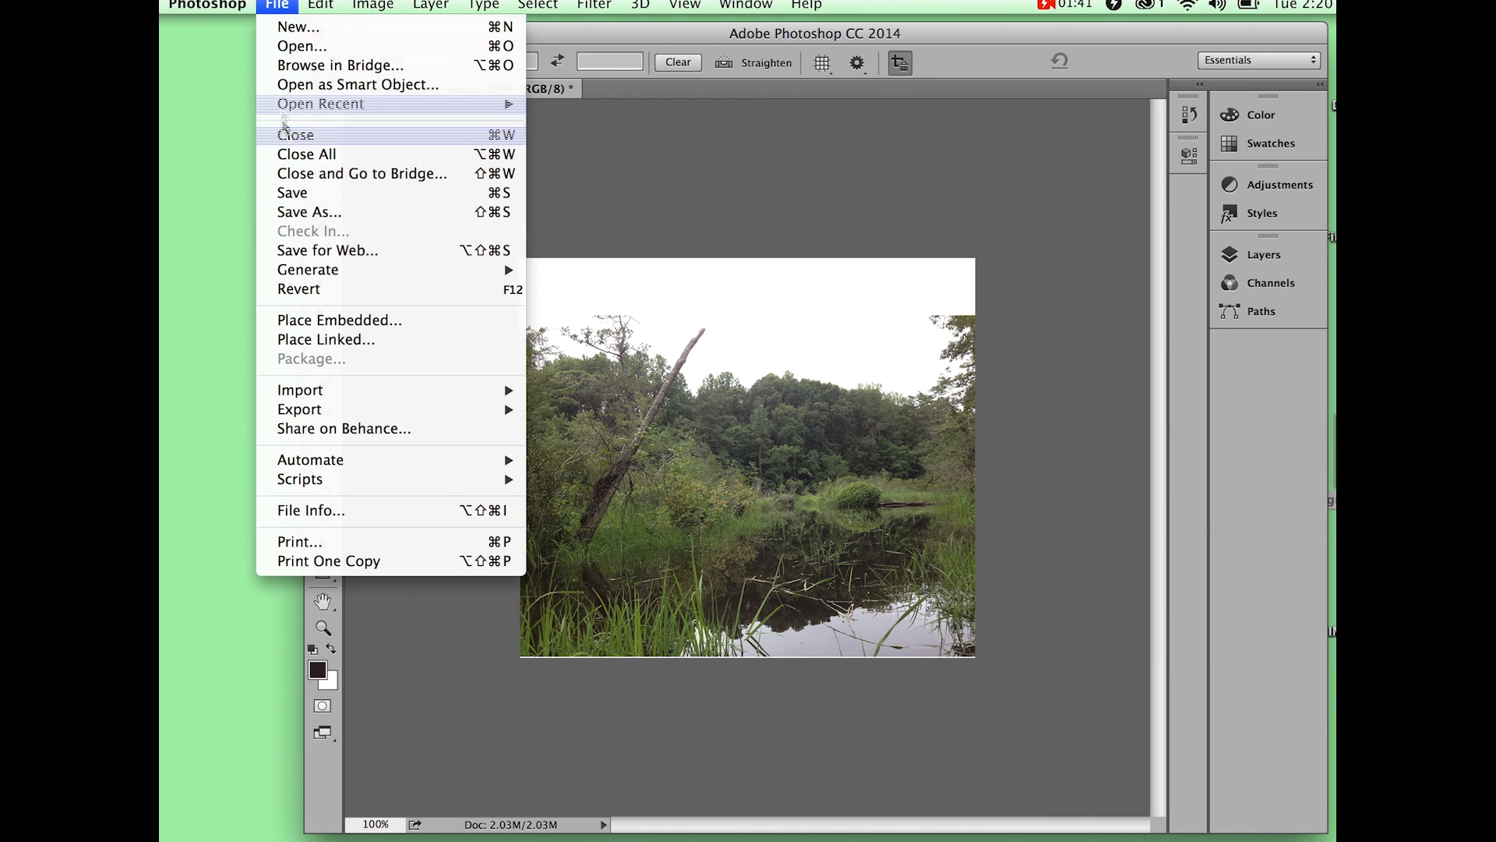
click(310, 211)
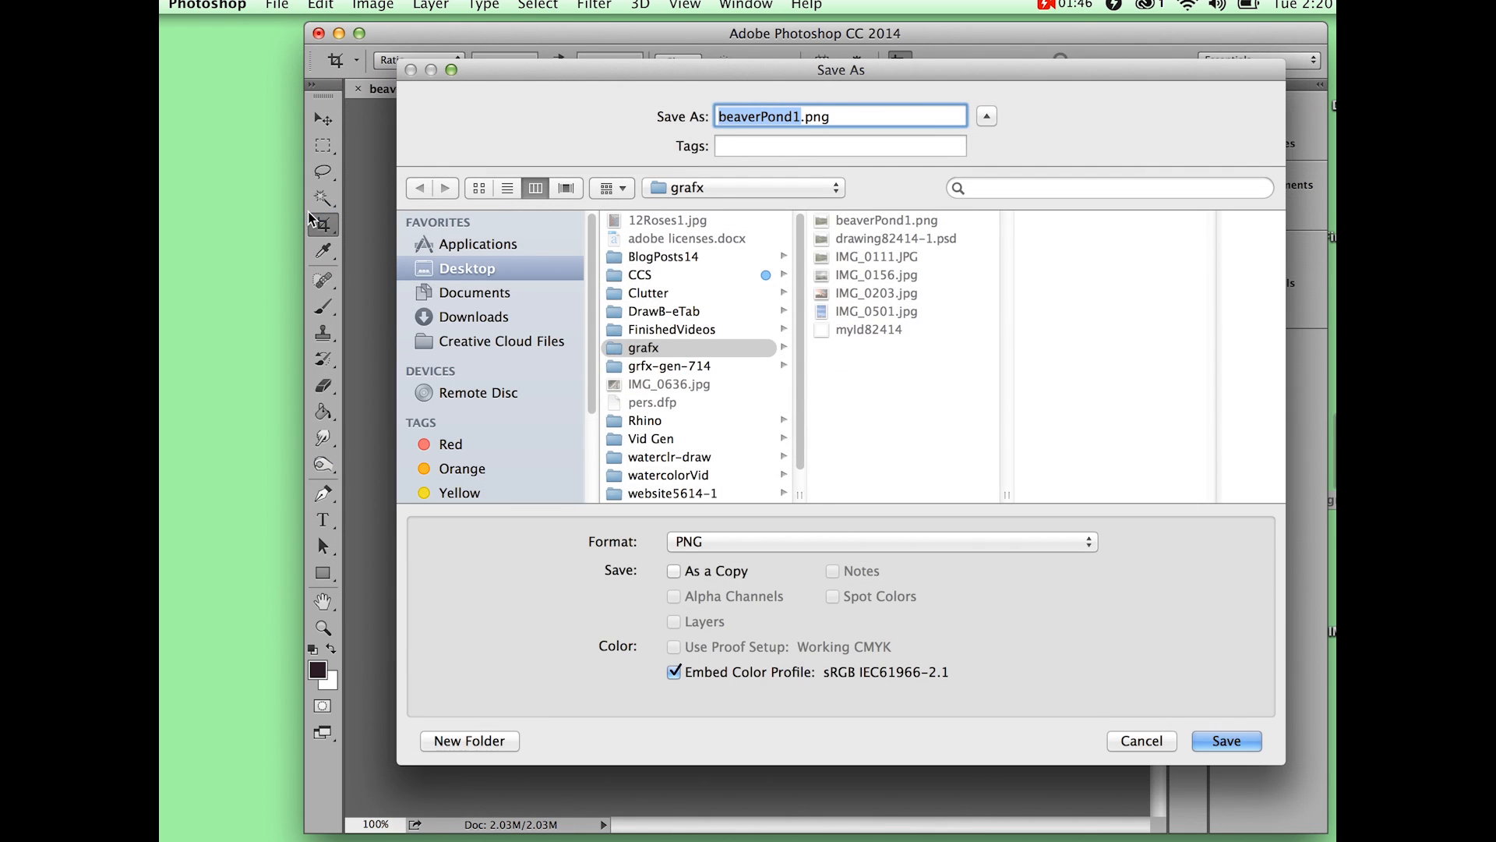
click(1043, 541)
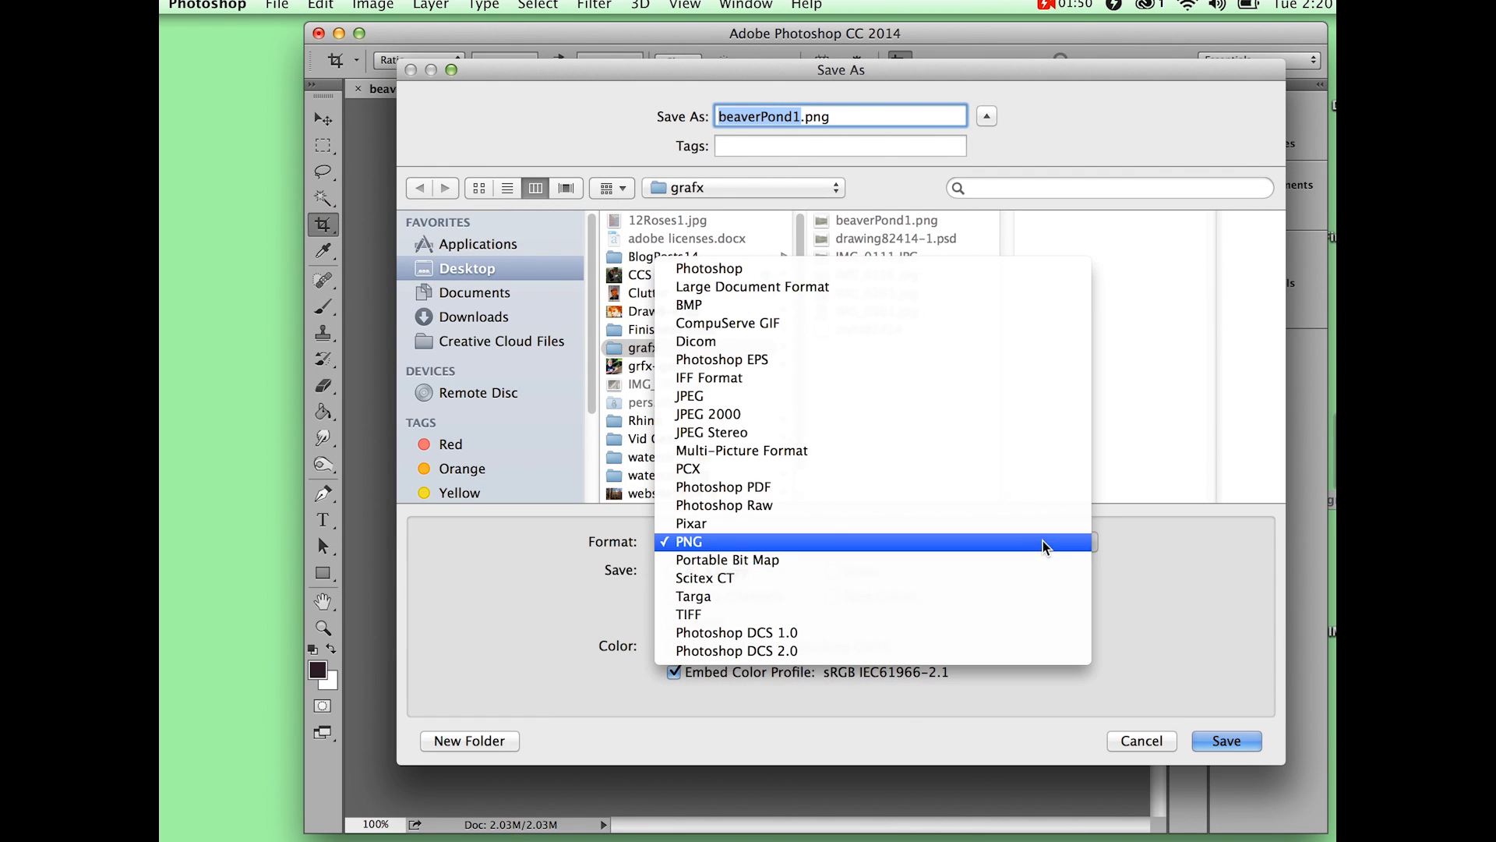
click(1025, 276)
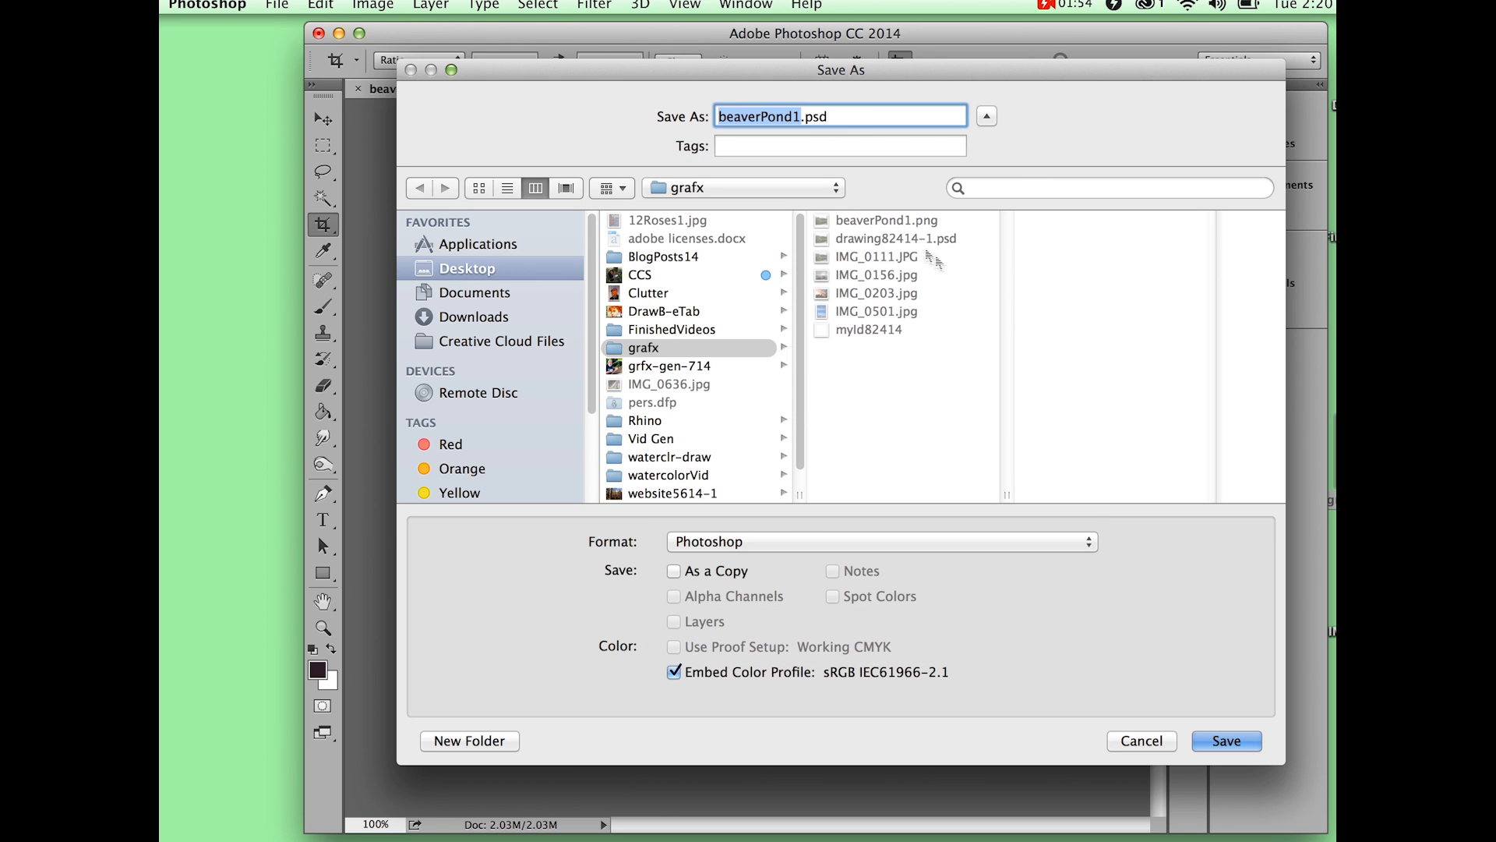
click(798, 117)
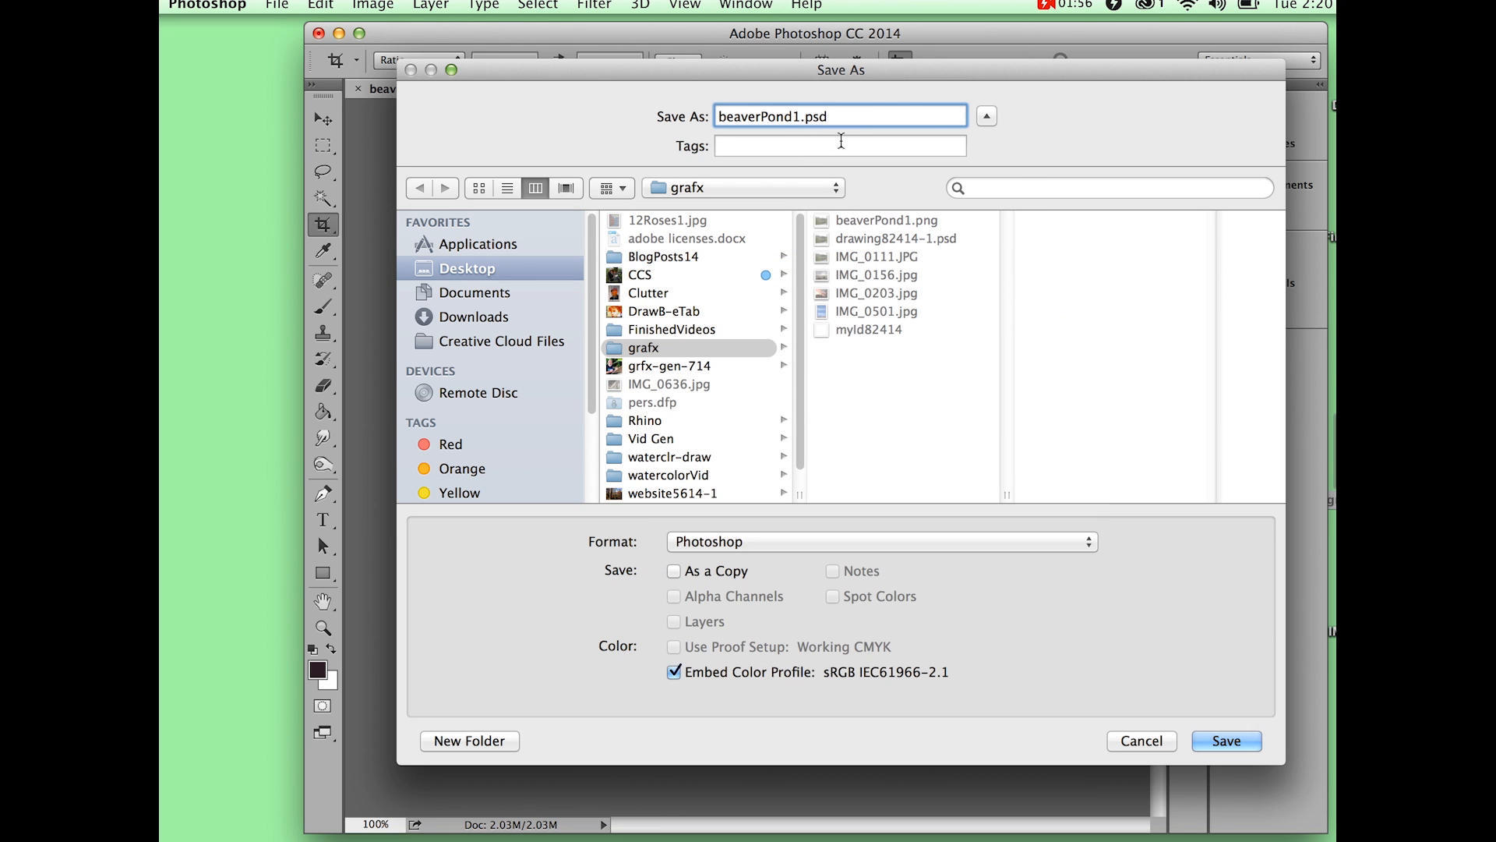
text(A)
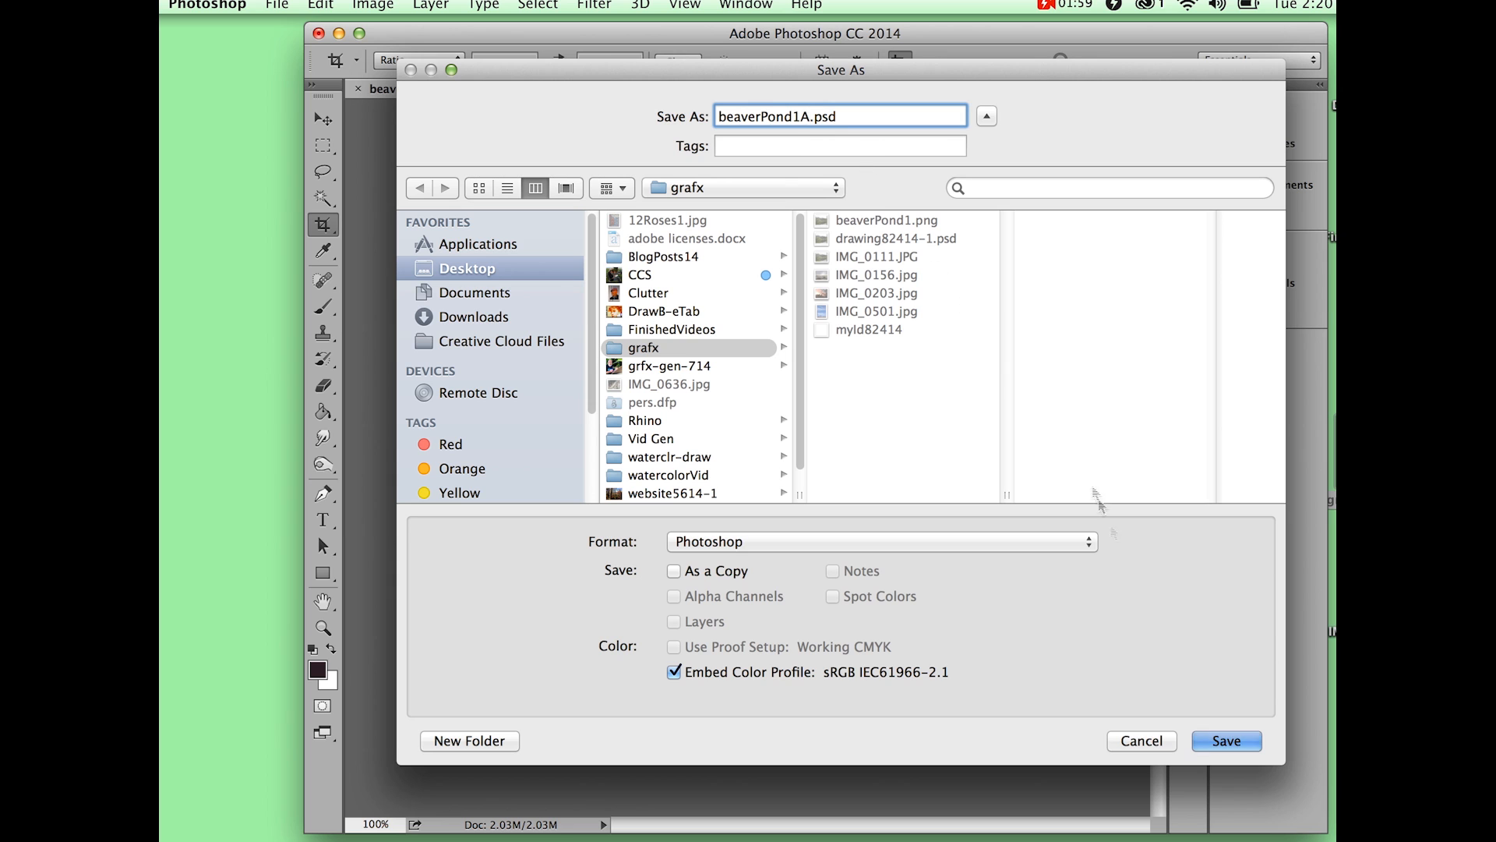
click(1218, 741)
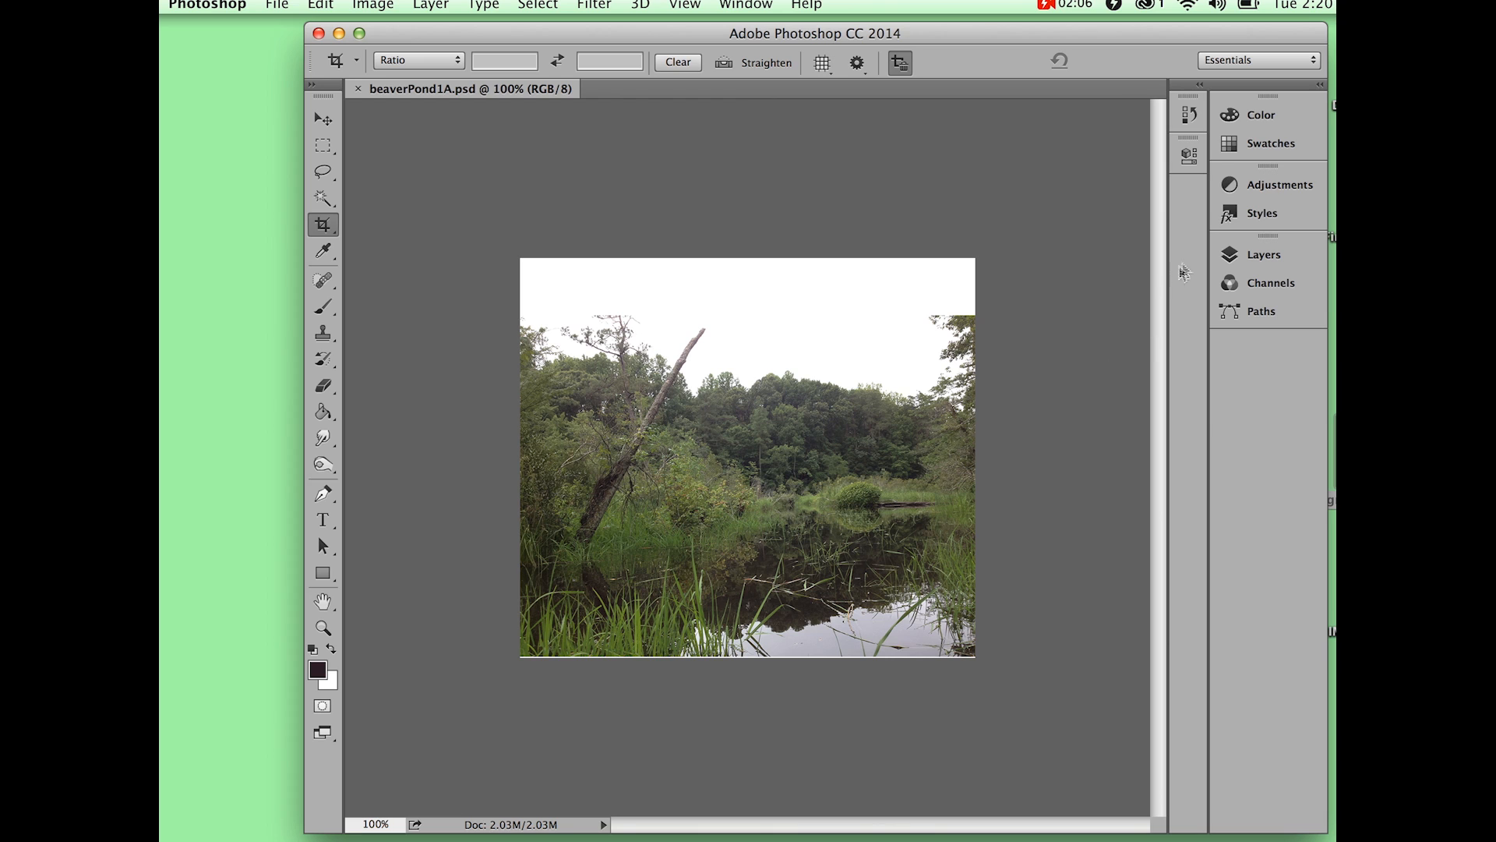
Step: Duplicate the pond image's locked Background layer twice to keep the original untouched
click(1262, 255)
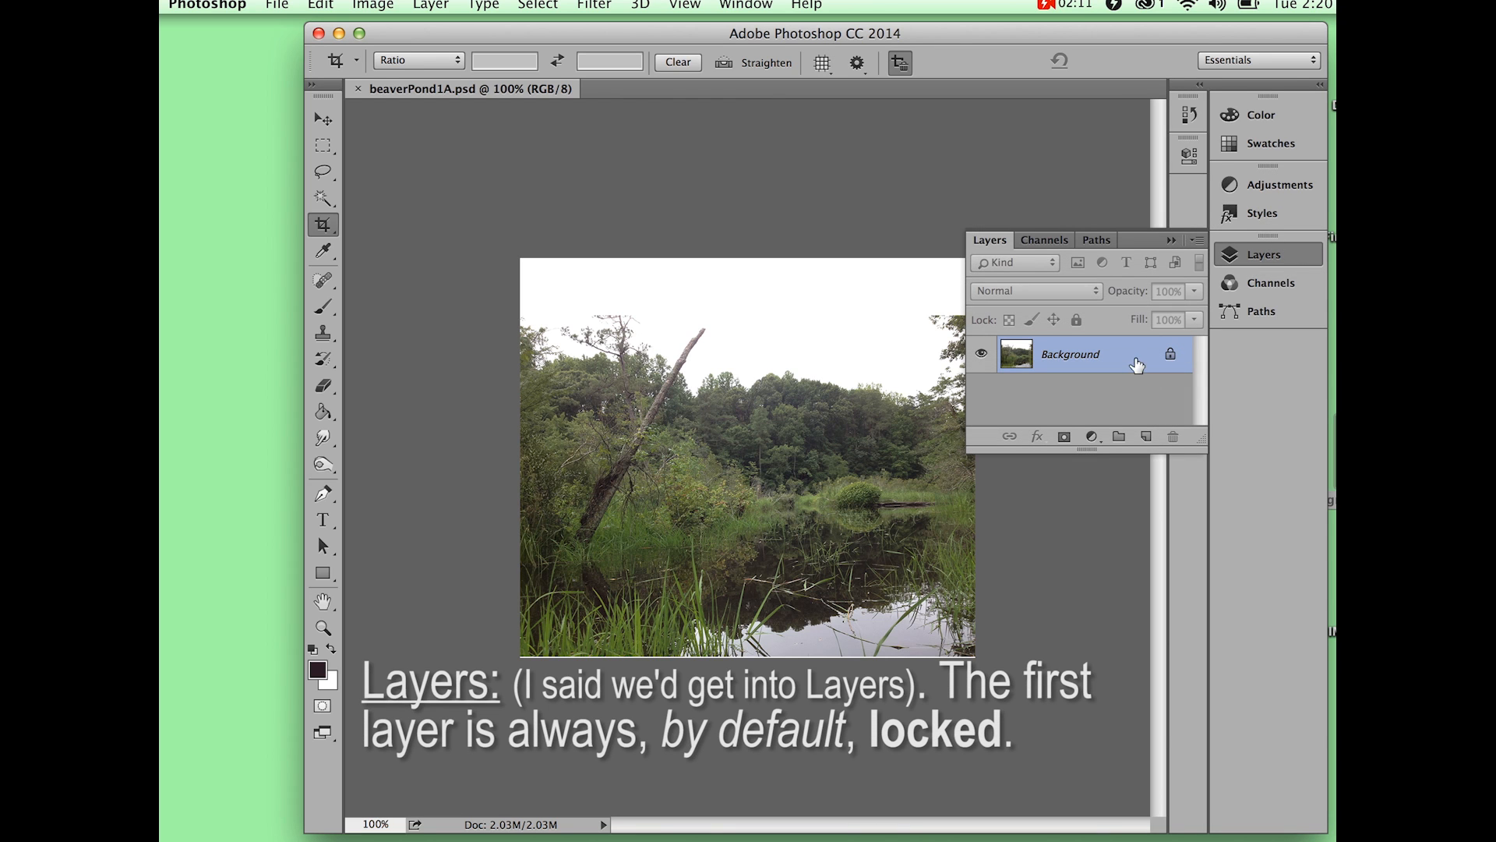
drag(1137, 359, 1147, 438)
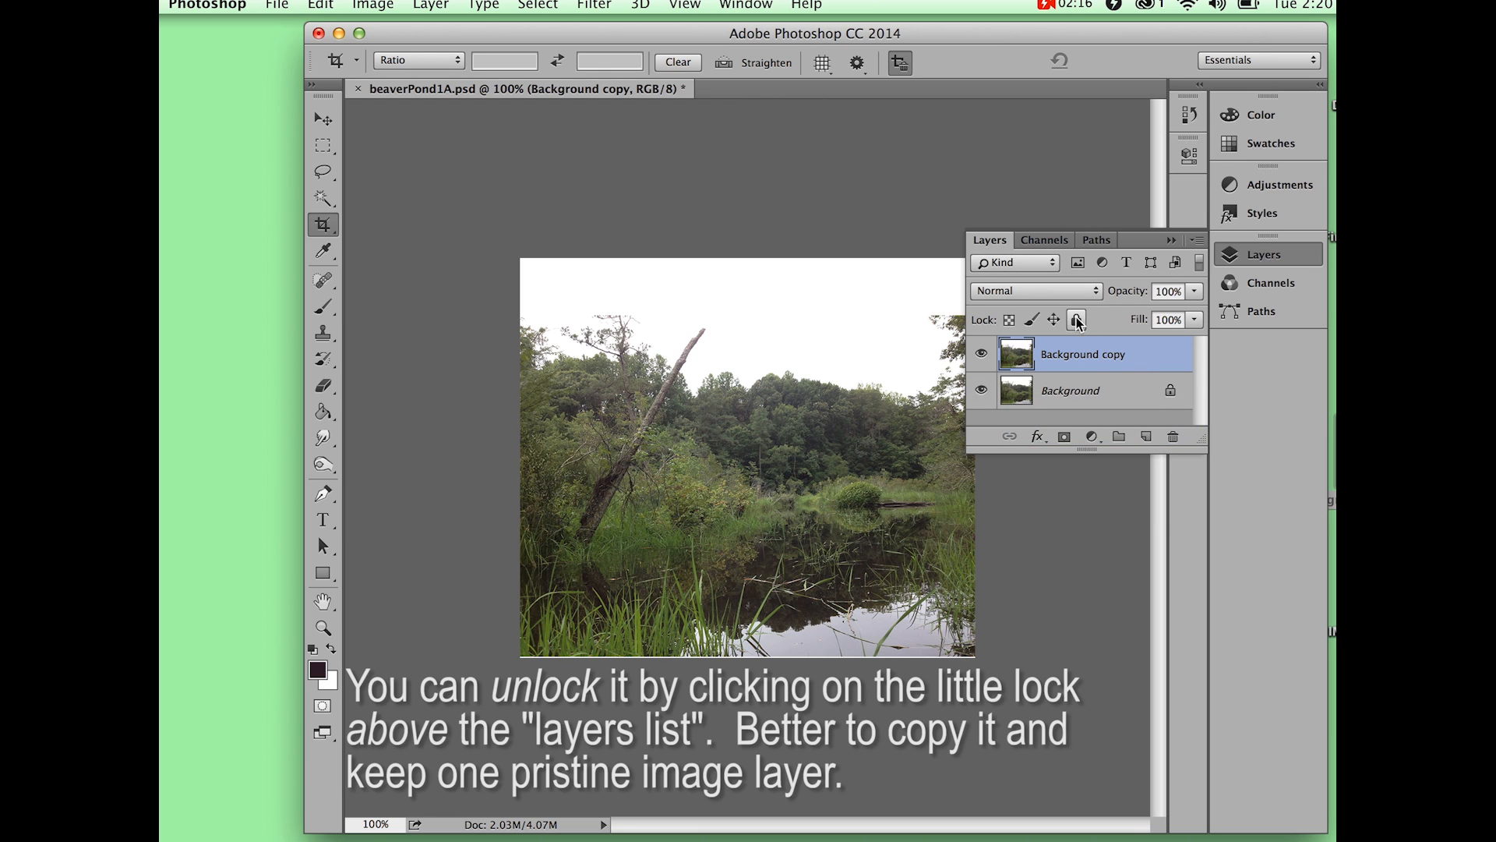
drag(1091, 361, 1204, 519)
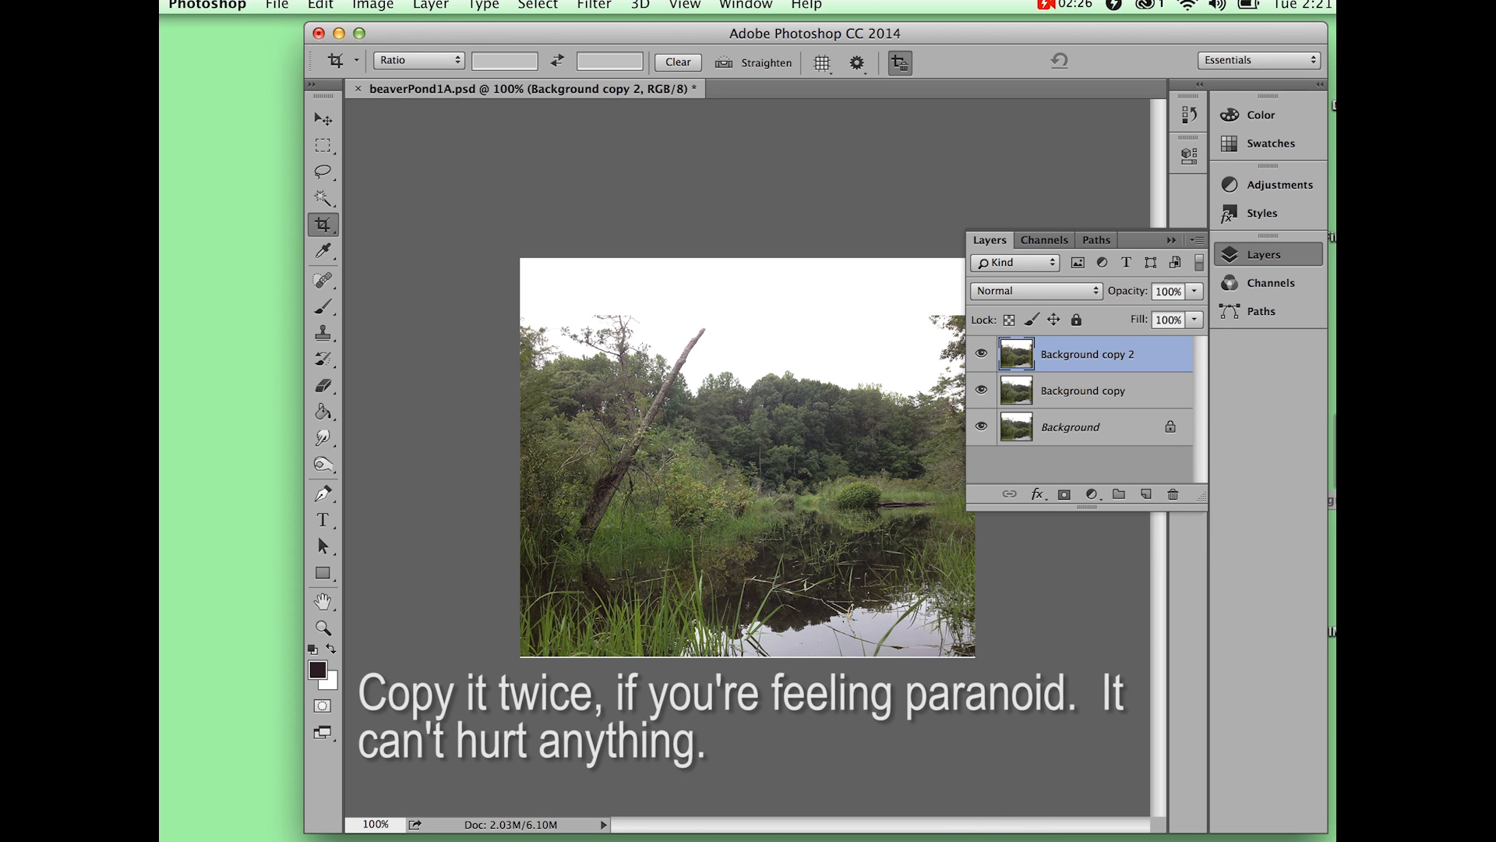
click(829, 838)
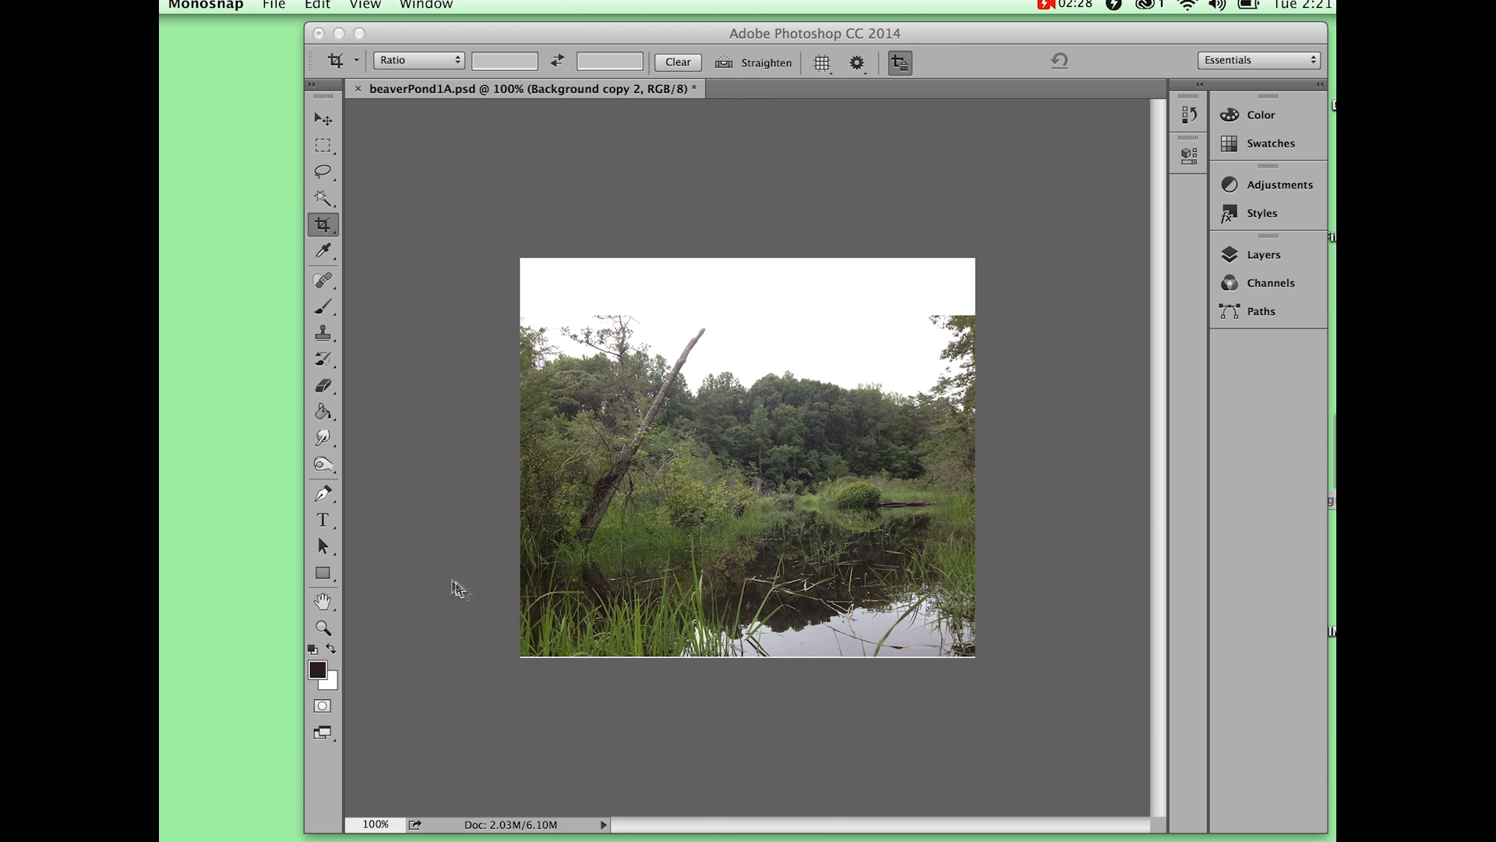
click(458, 588)
Step: Open the beach photo IMG_0156.jpg from the grafx folder as the source for a replacement sky
click(279, 6)
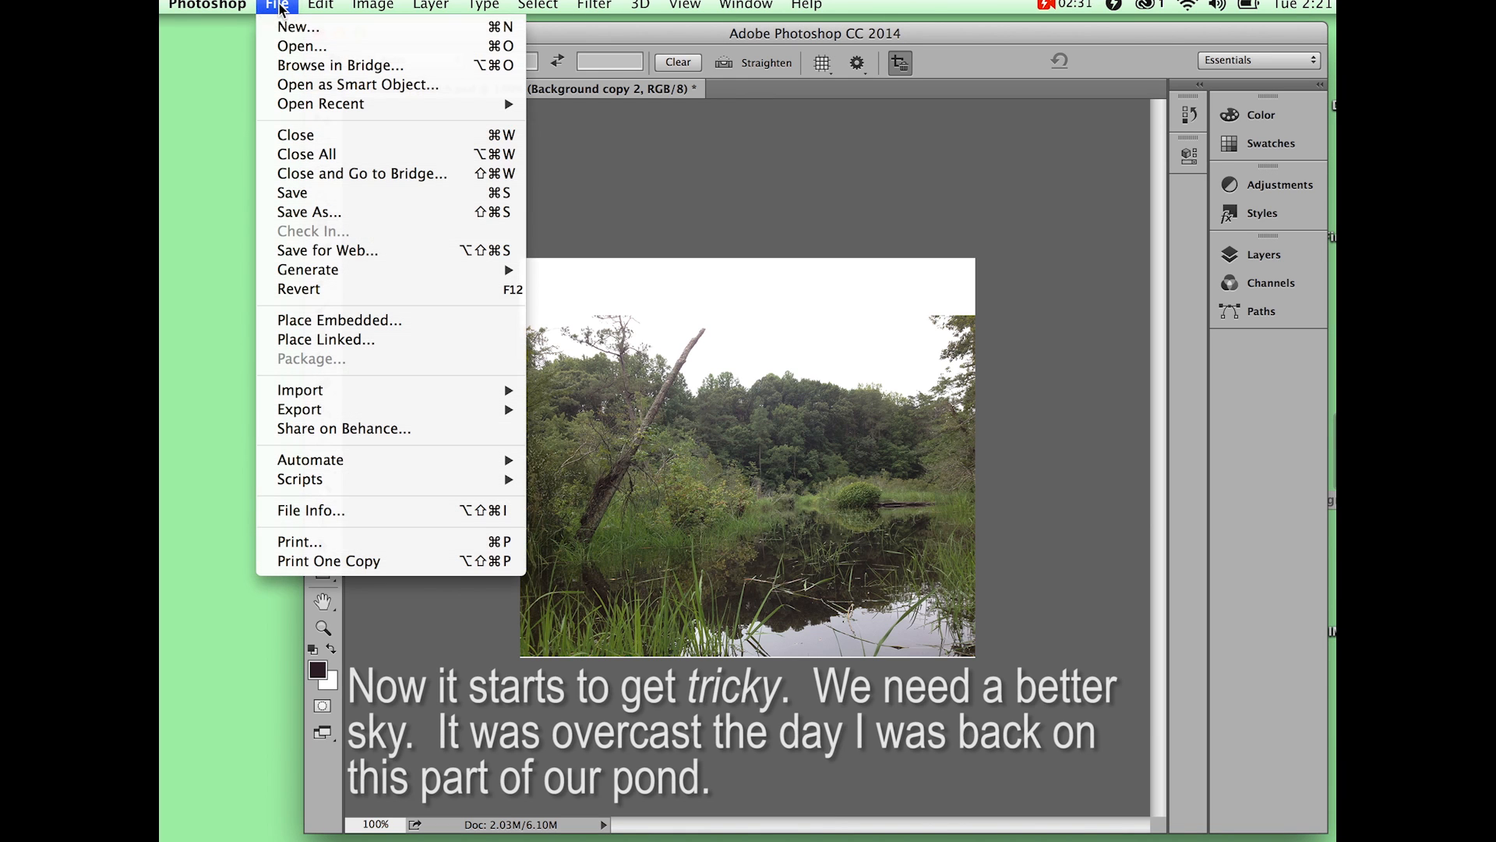
click(291, 46)
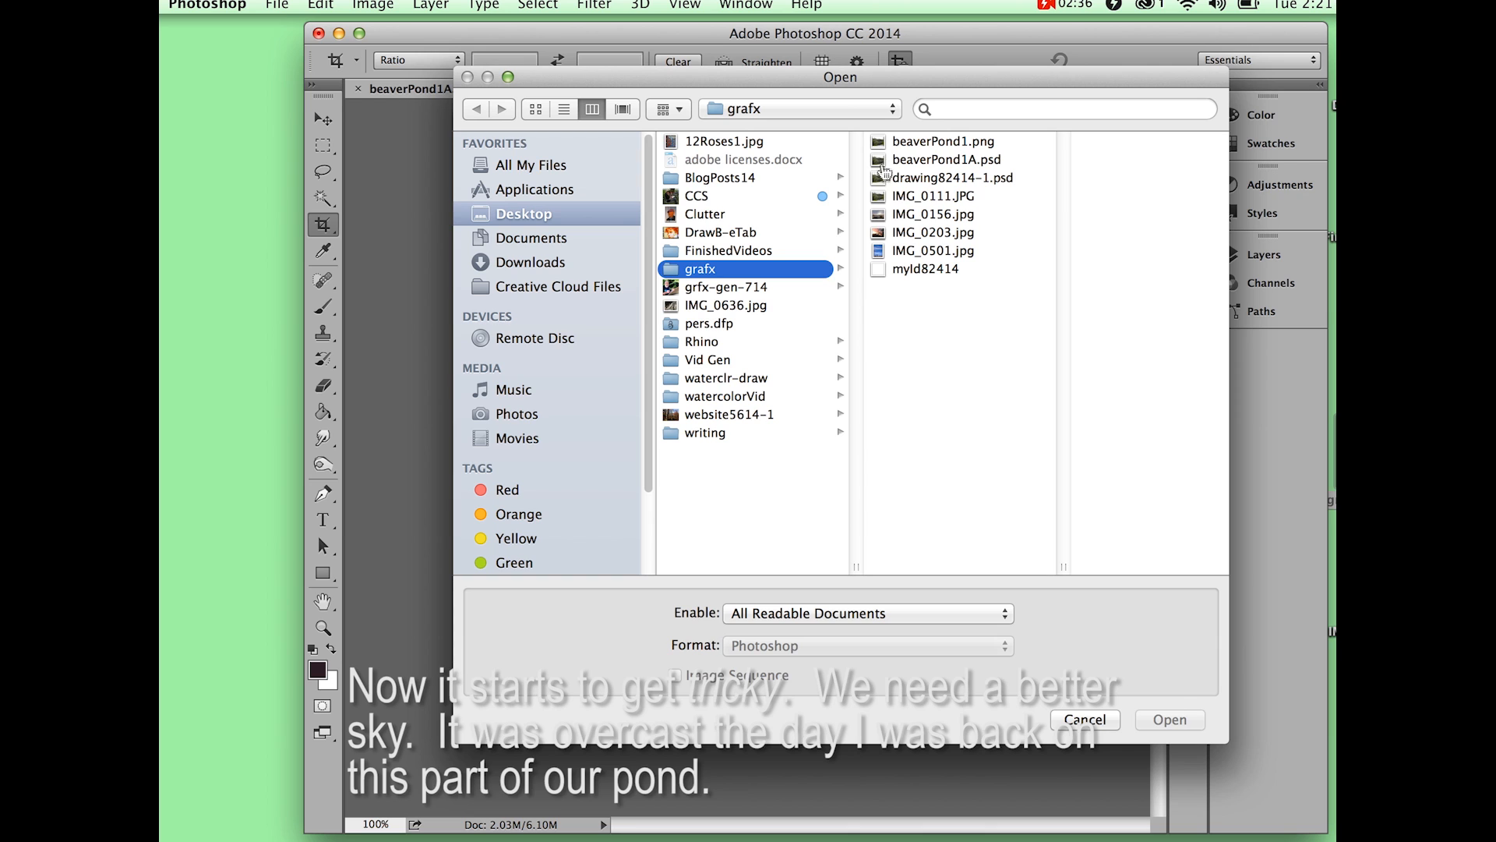
click(881, 234)
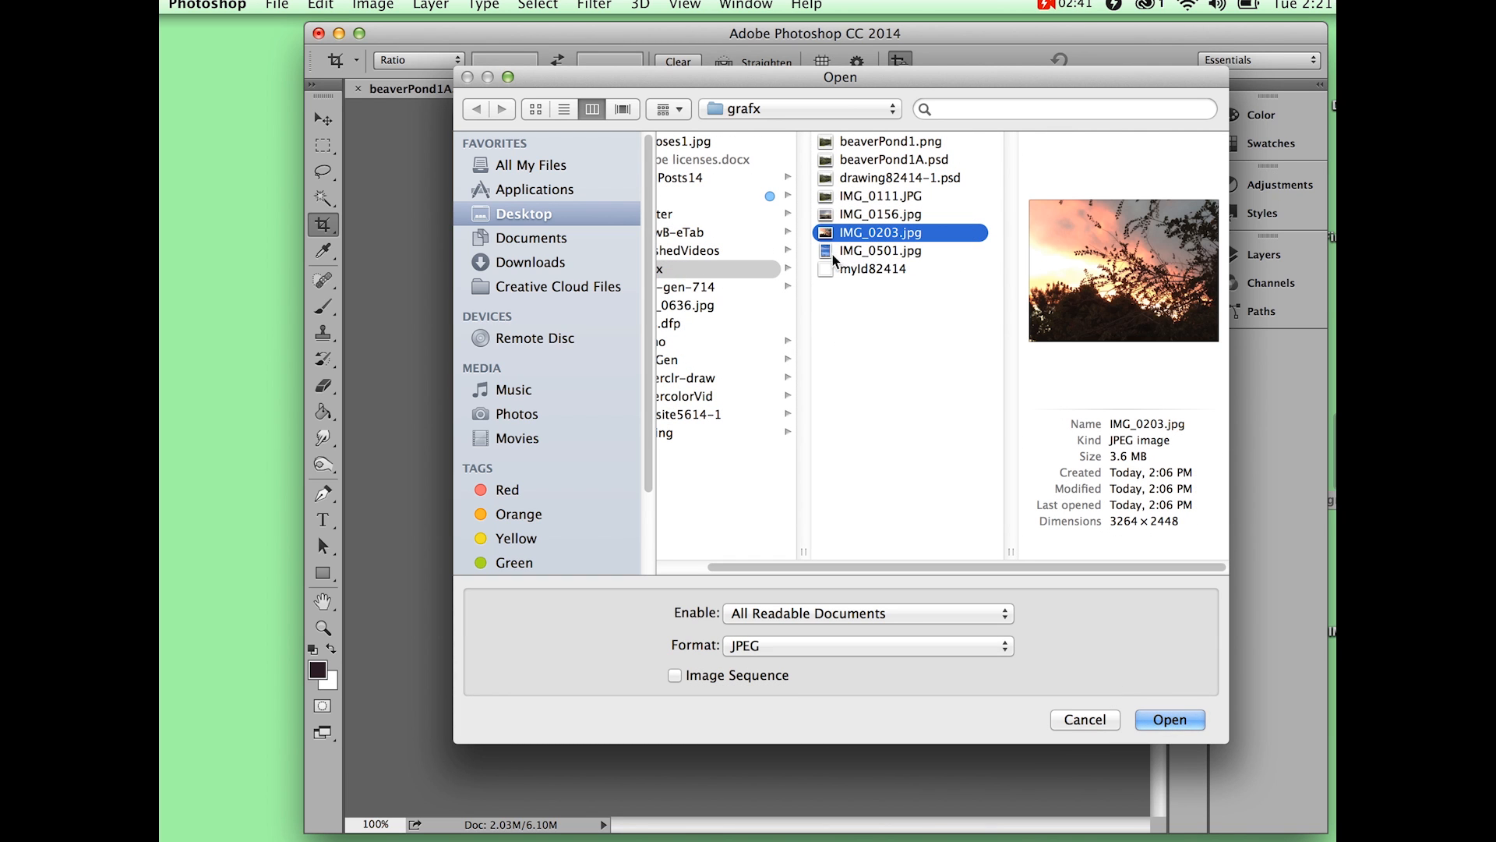
click(826, 215)
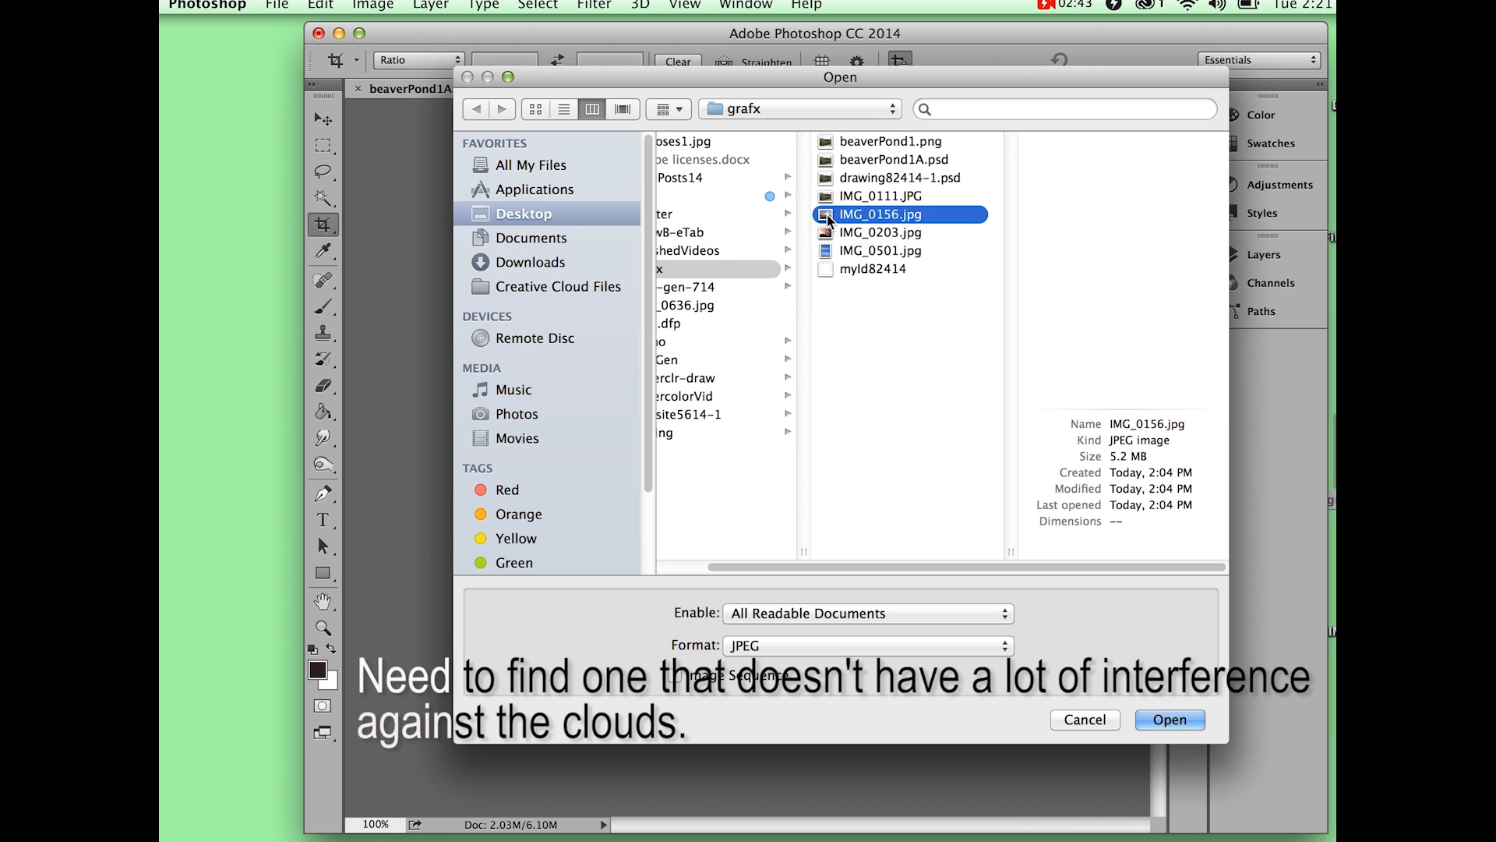
click(1170, 720)
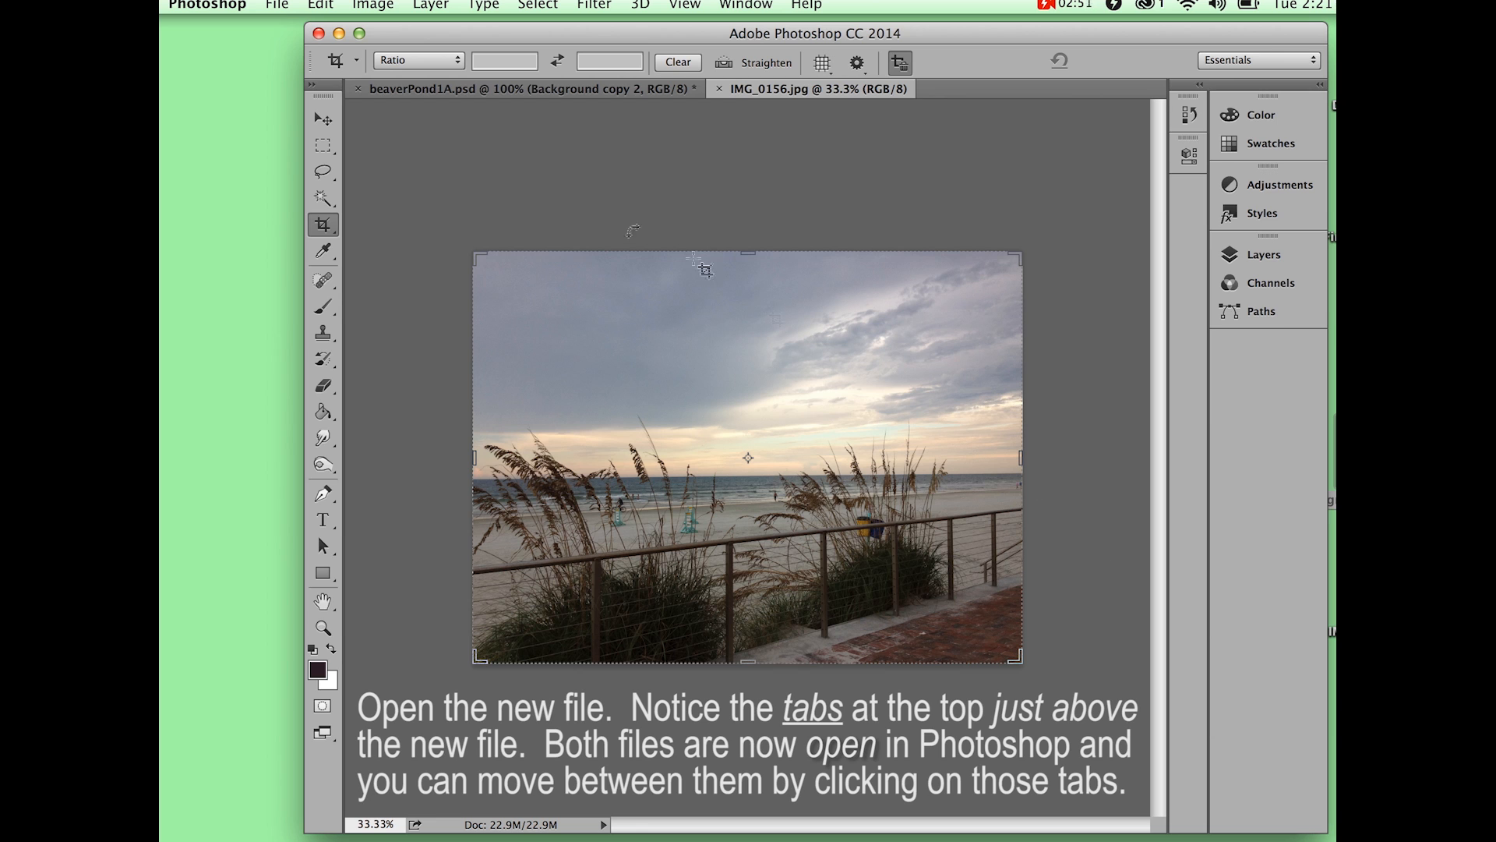
Step: Resize the beach photo to 900 by 675 pixels at 150 pixels/inch
click(322, 145)
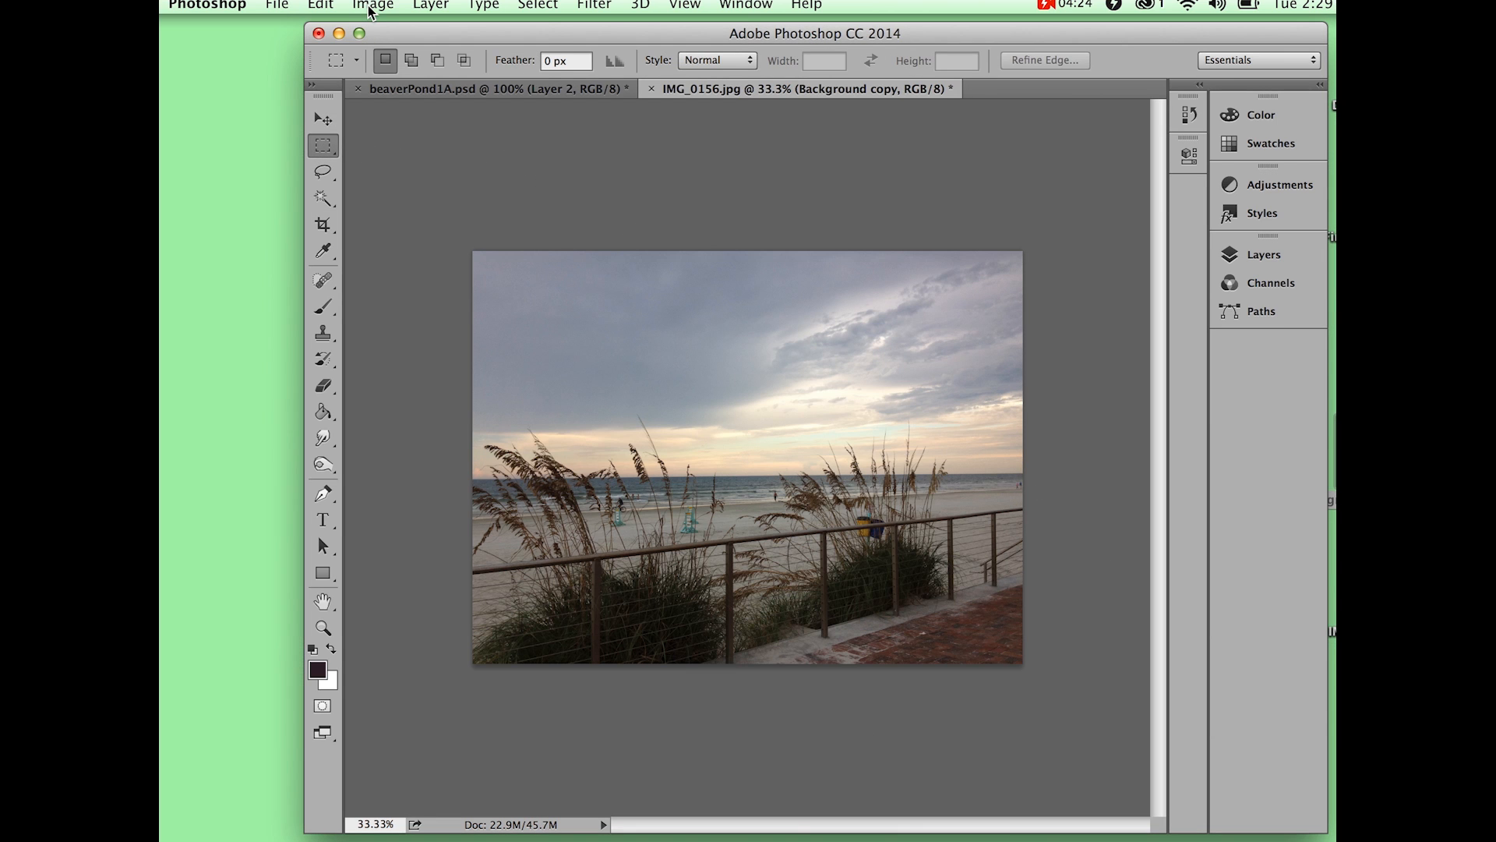
click(369, 8)
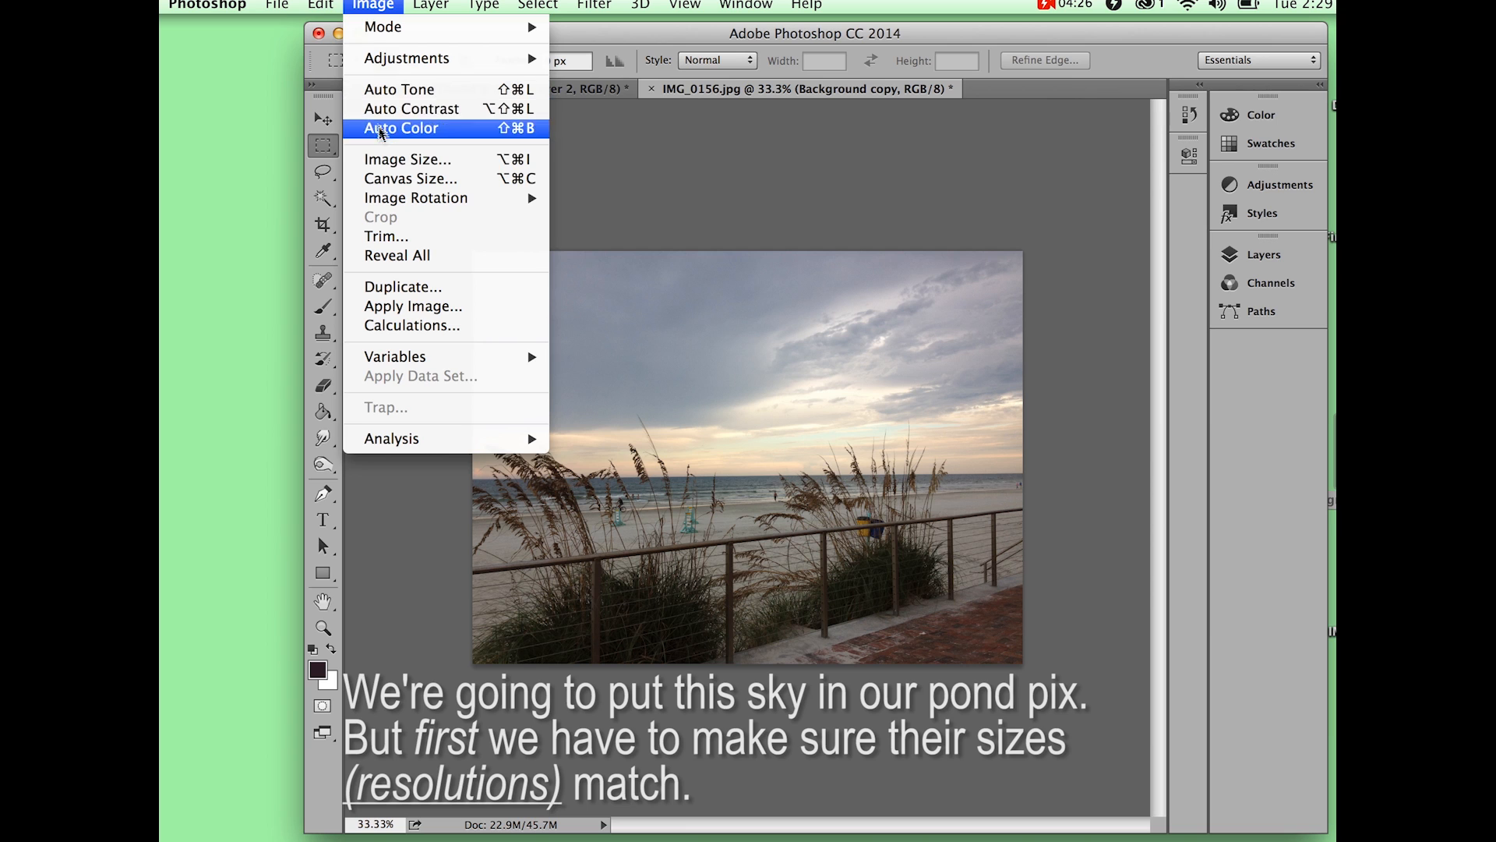
click(398, 159)
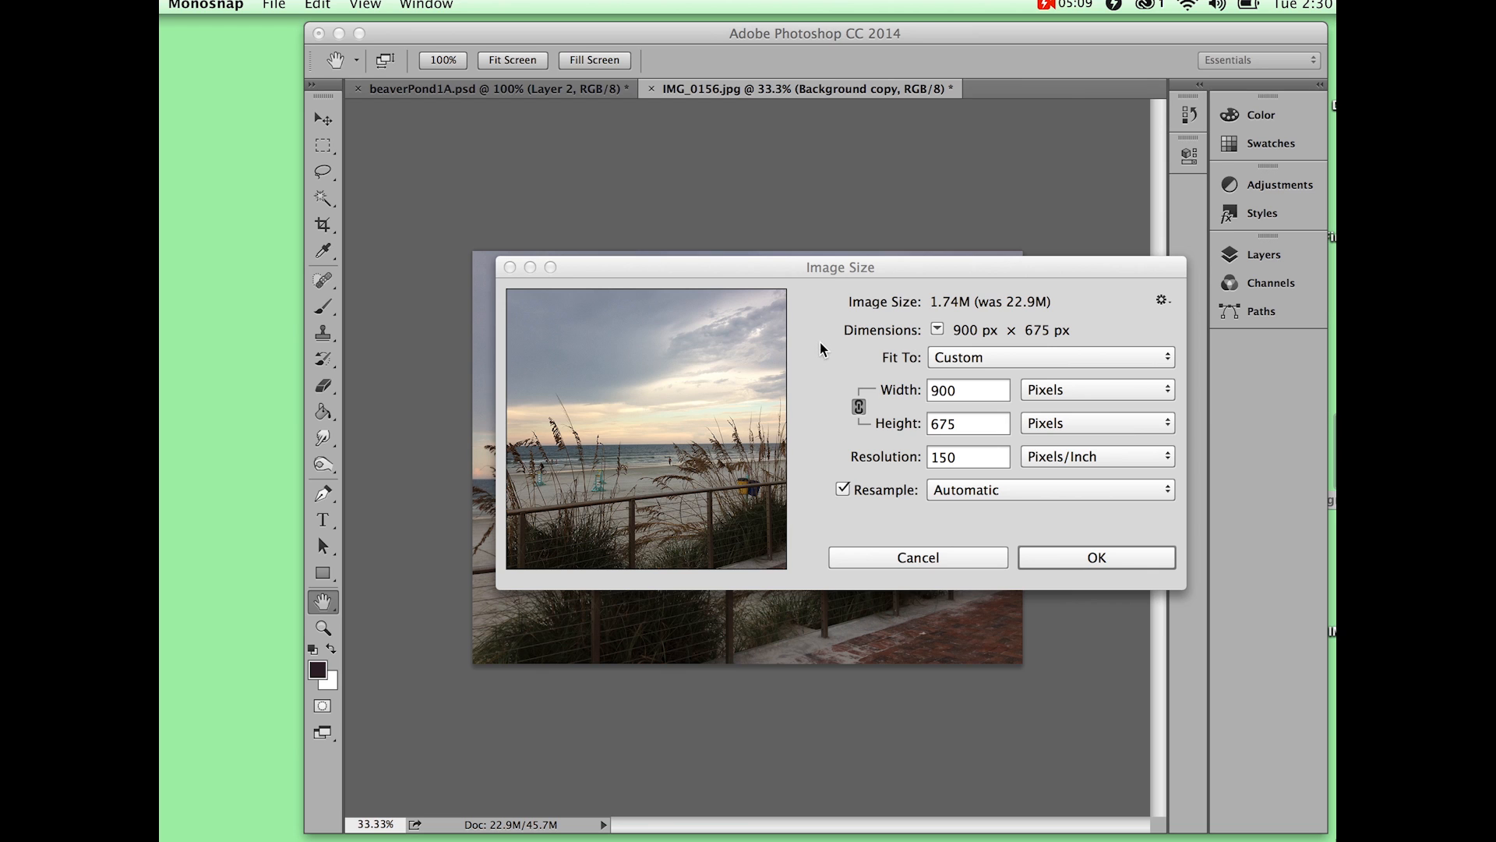
mouse_move(820, 345)
mouse_down()
mouse_move(947, 447)
mouse_move(1197, 498)
mouse_up()
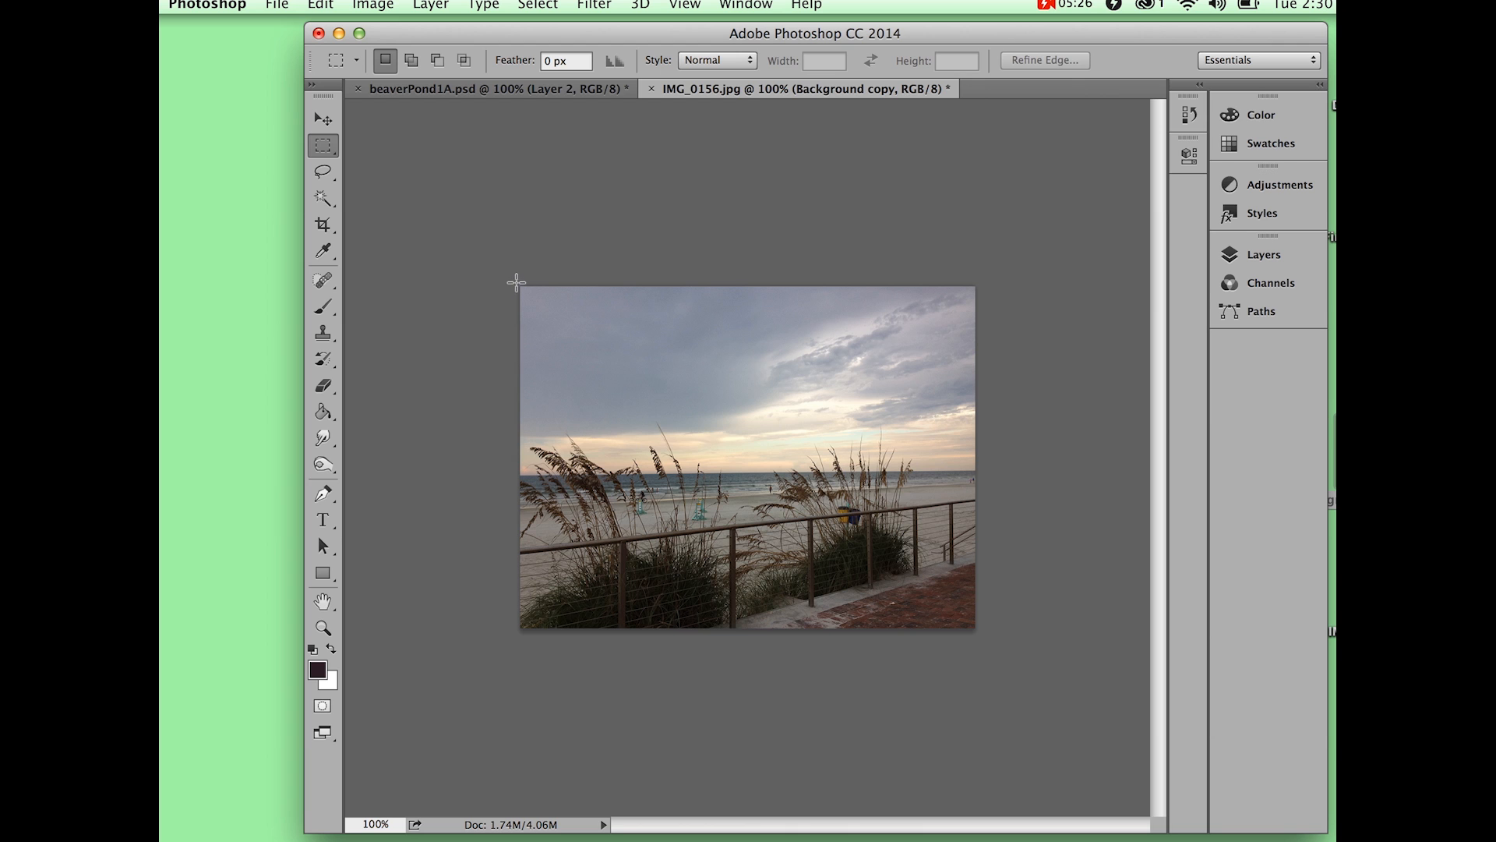
Step: Select the full width of the beach photo's sky, down to just below the waterline, with the Rectangular Marquee and copy it
drag(516, 282, 986, 492)
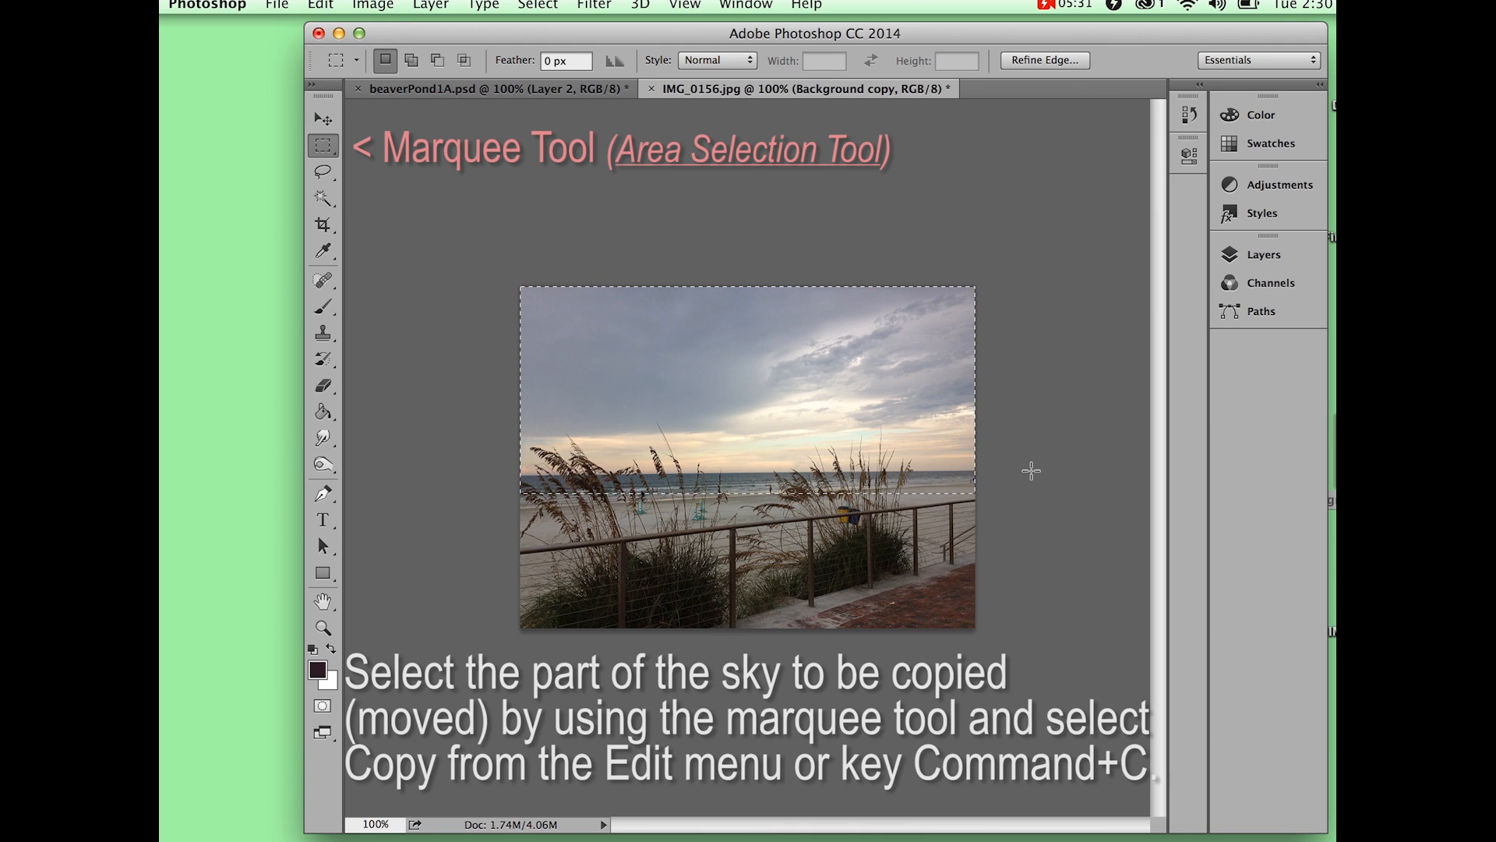
click(321, 6)
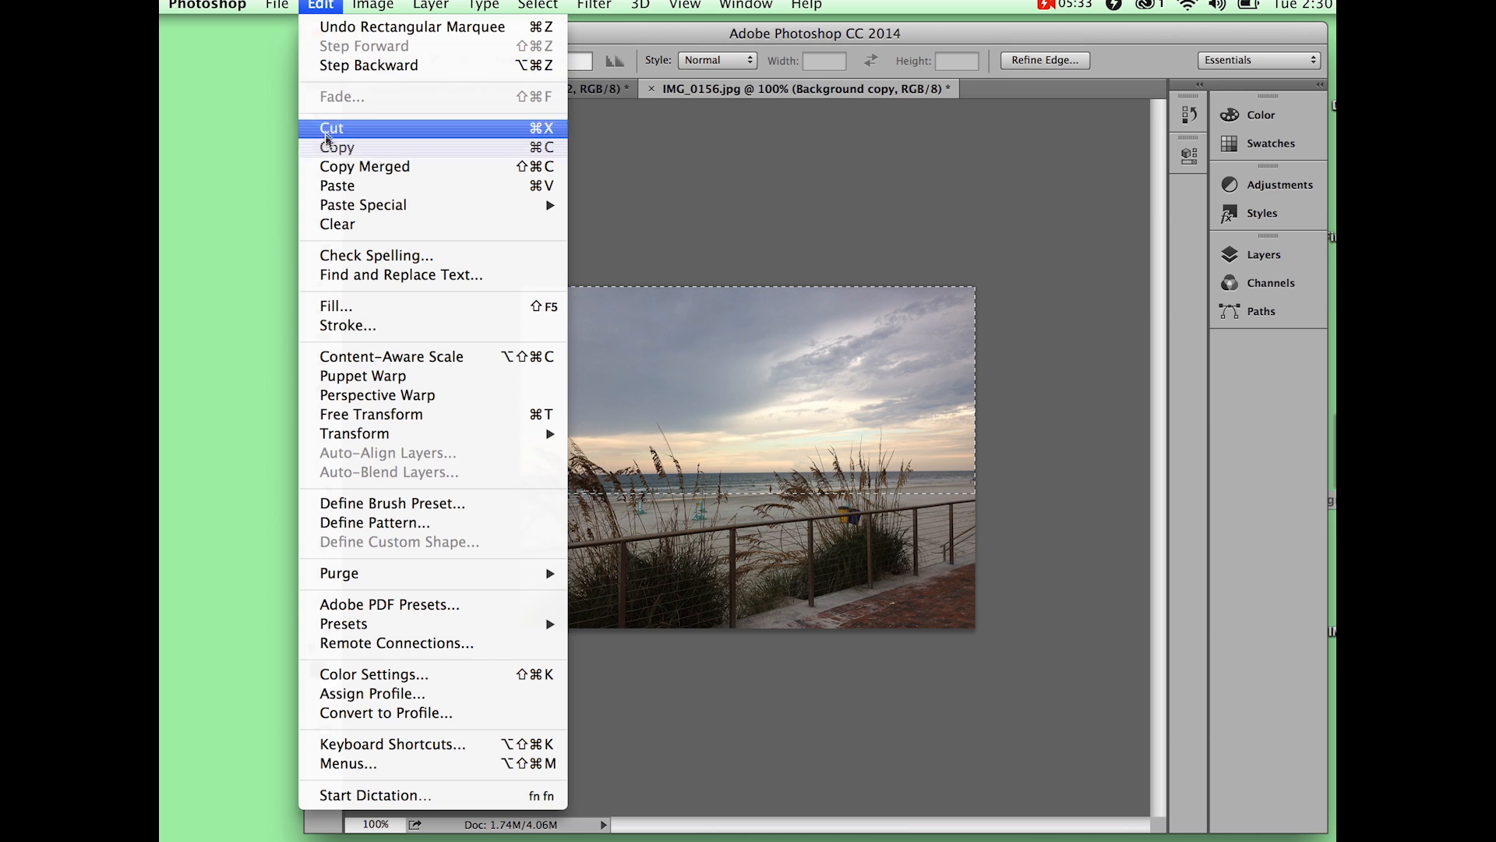
click(328, 148)
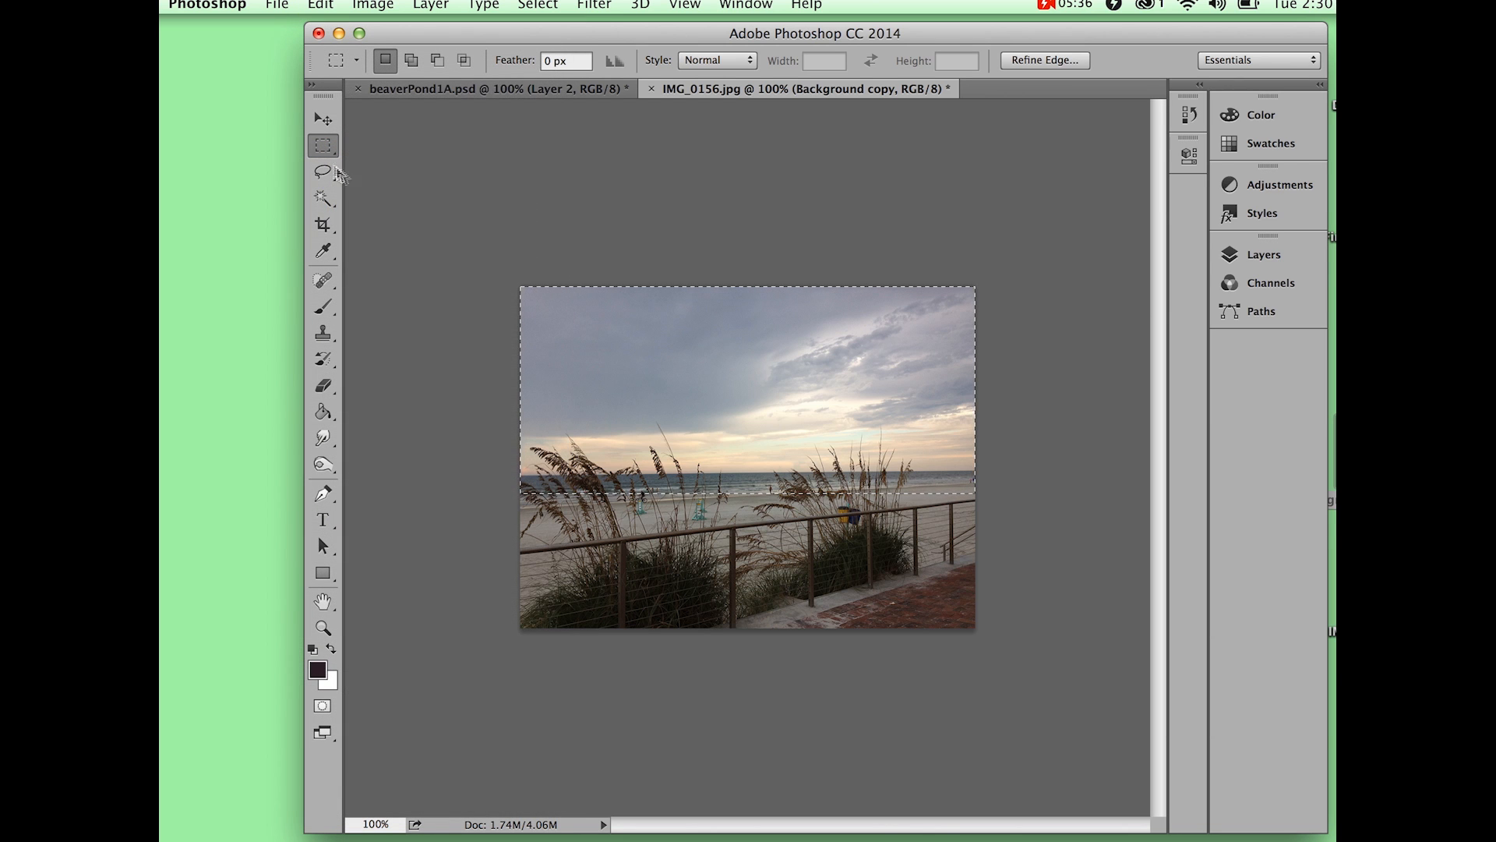
Step: Paste the copied sky into beaverPond1A.psd and move it up to the upper edge of the pond image
click(558, 87)
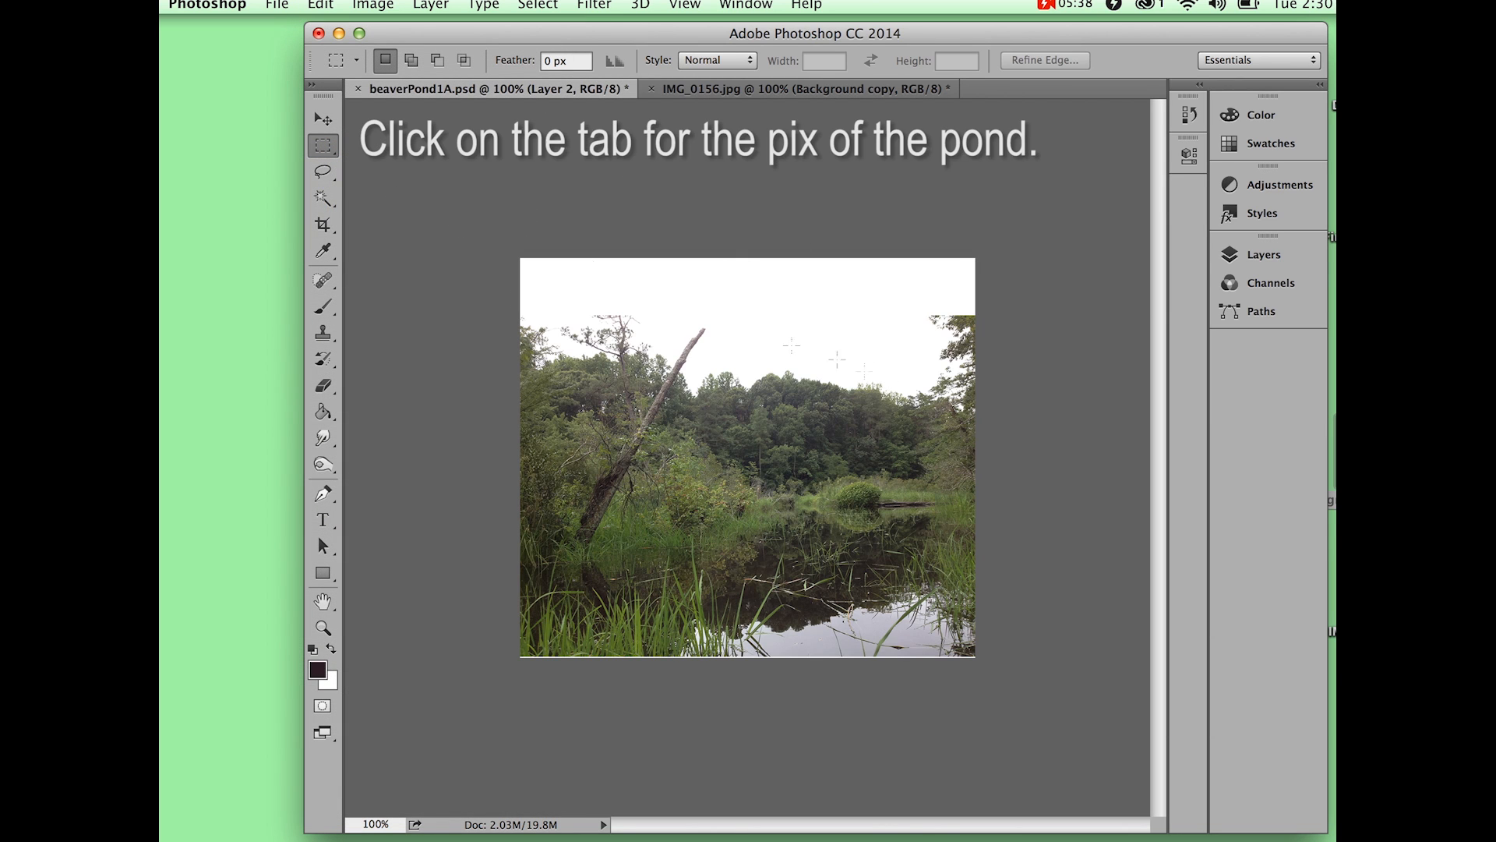
click(324, 9)
click(350, 183)
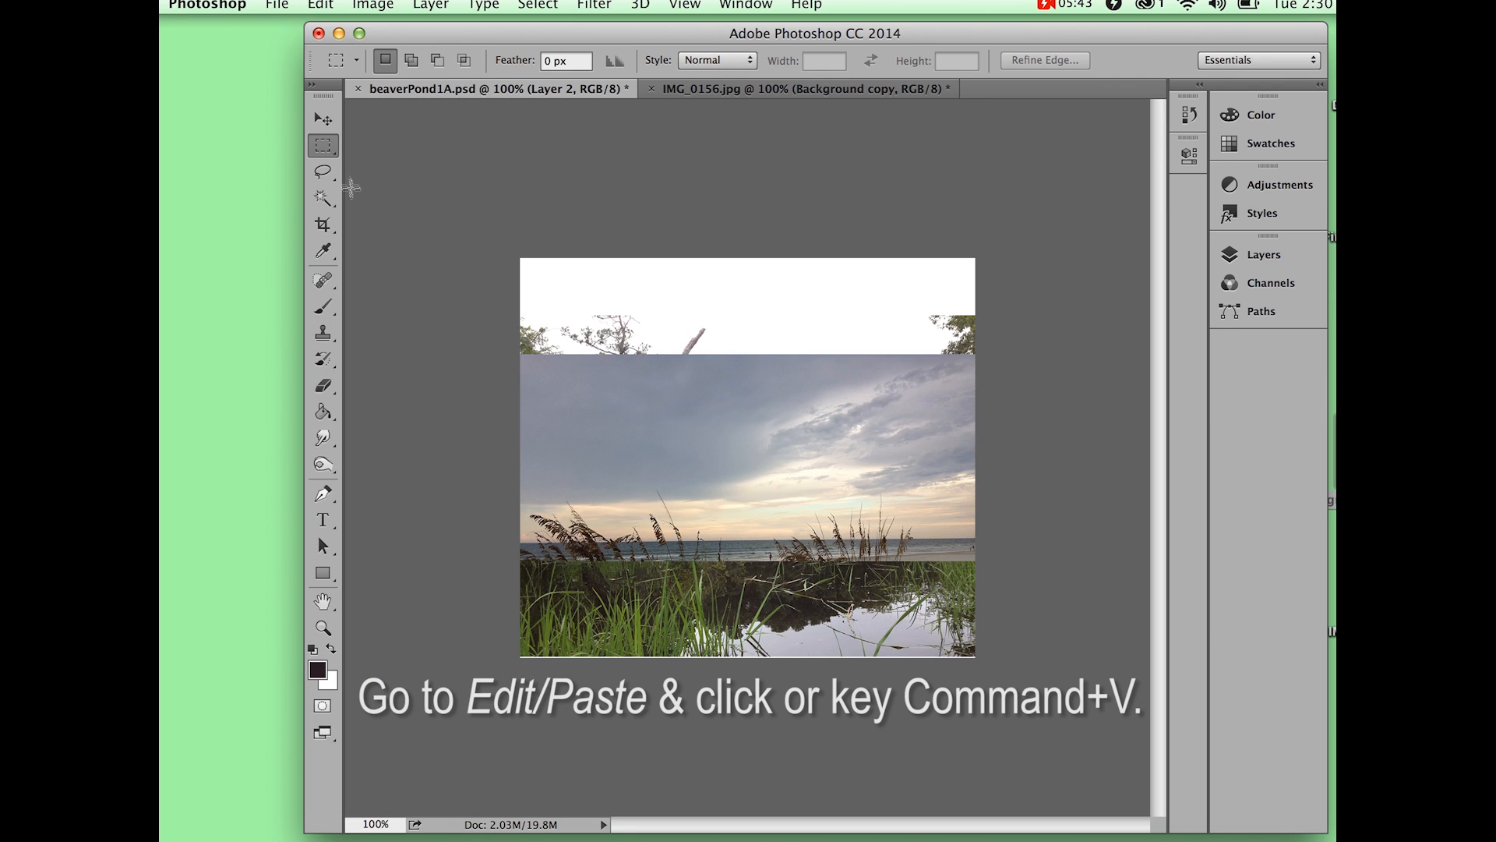
click(323, 118)
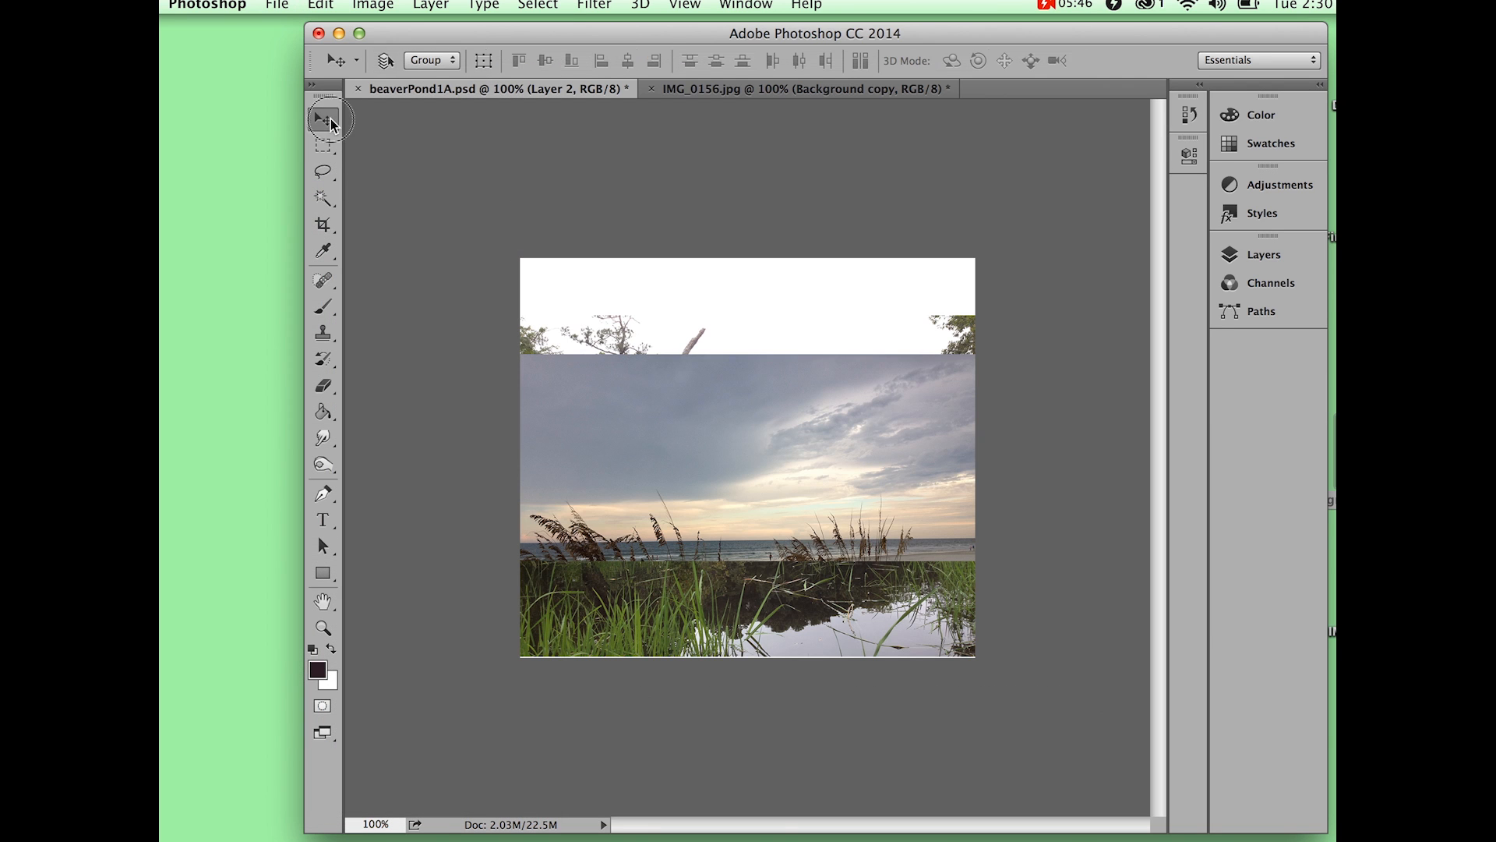
drag(718, 432, 725, 337)
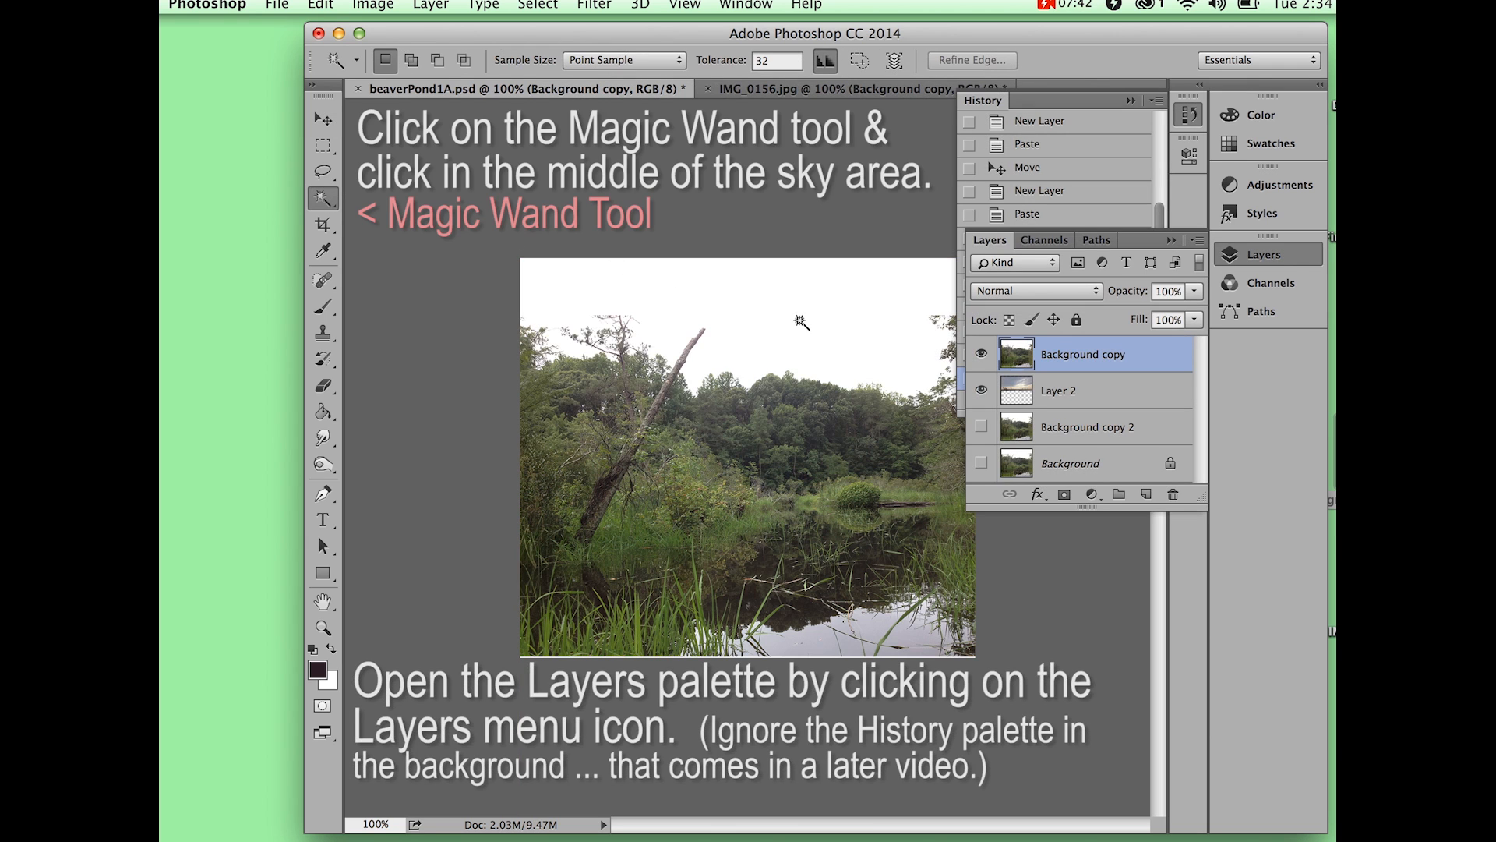
Step: Select the white sky on the Background copy layer with the Magic Wand, delete it, and clear the selection
click(801, 325)
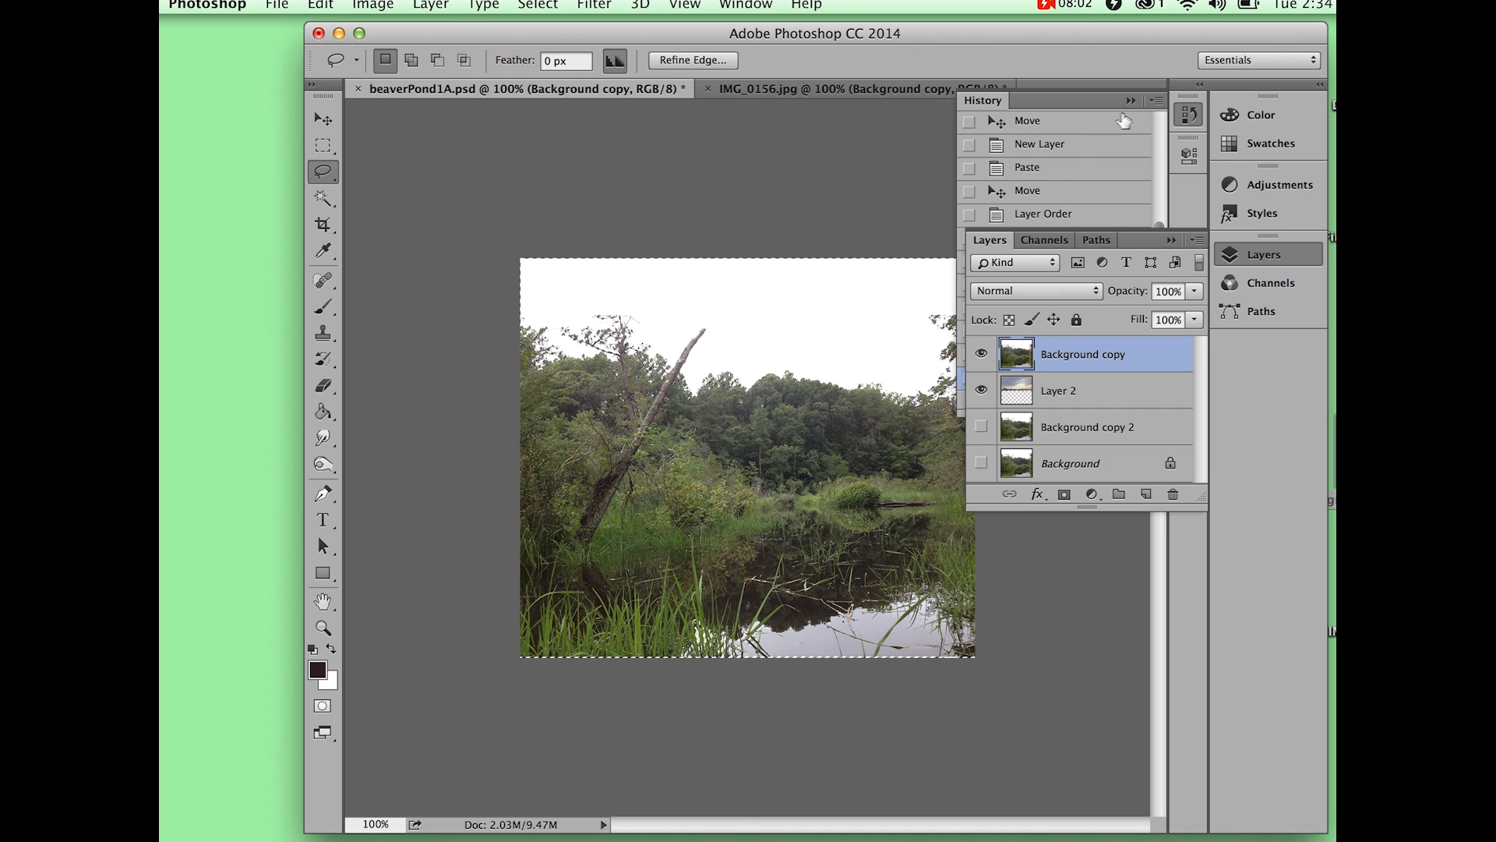
click(1131, 100)
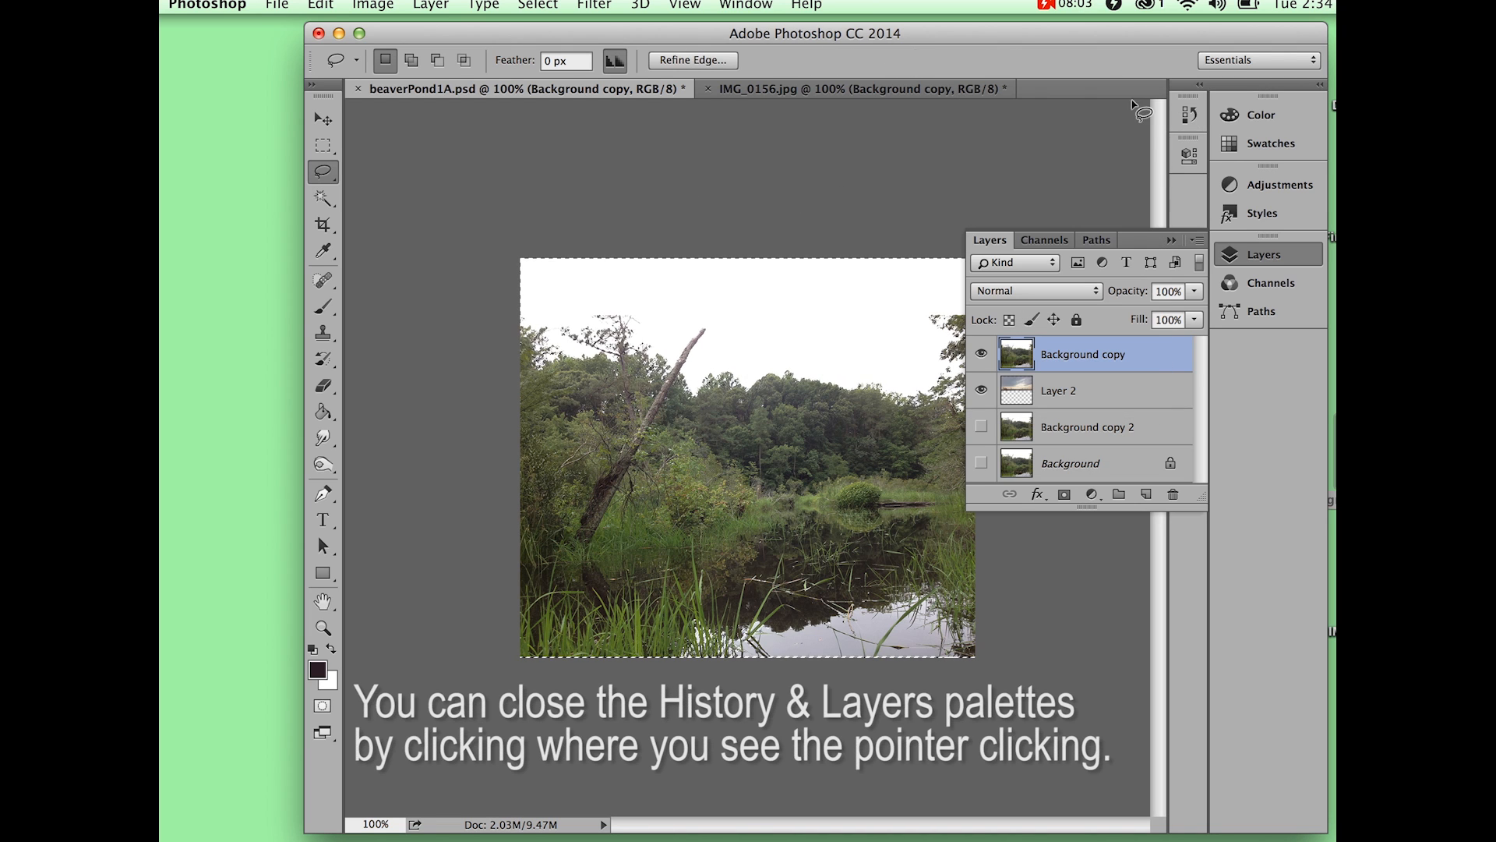
click(1171, 241)
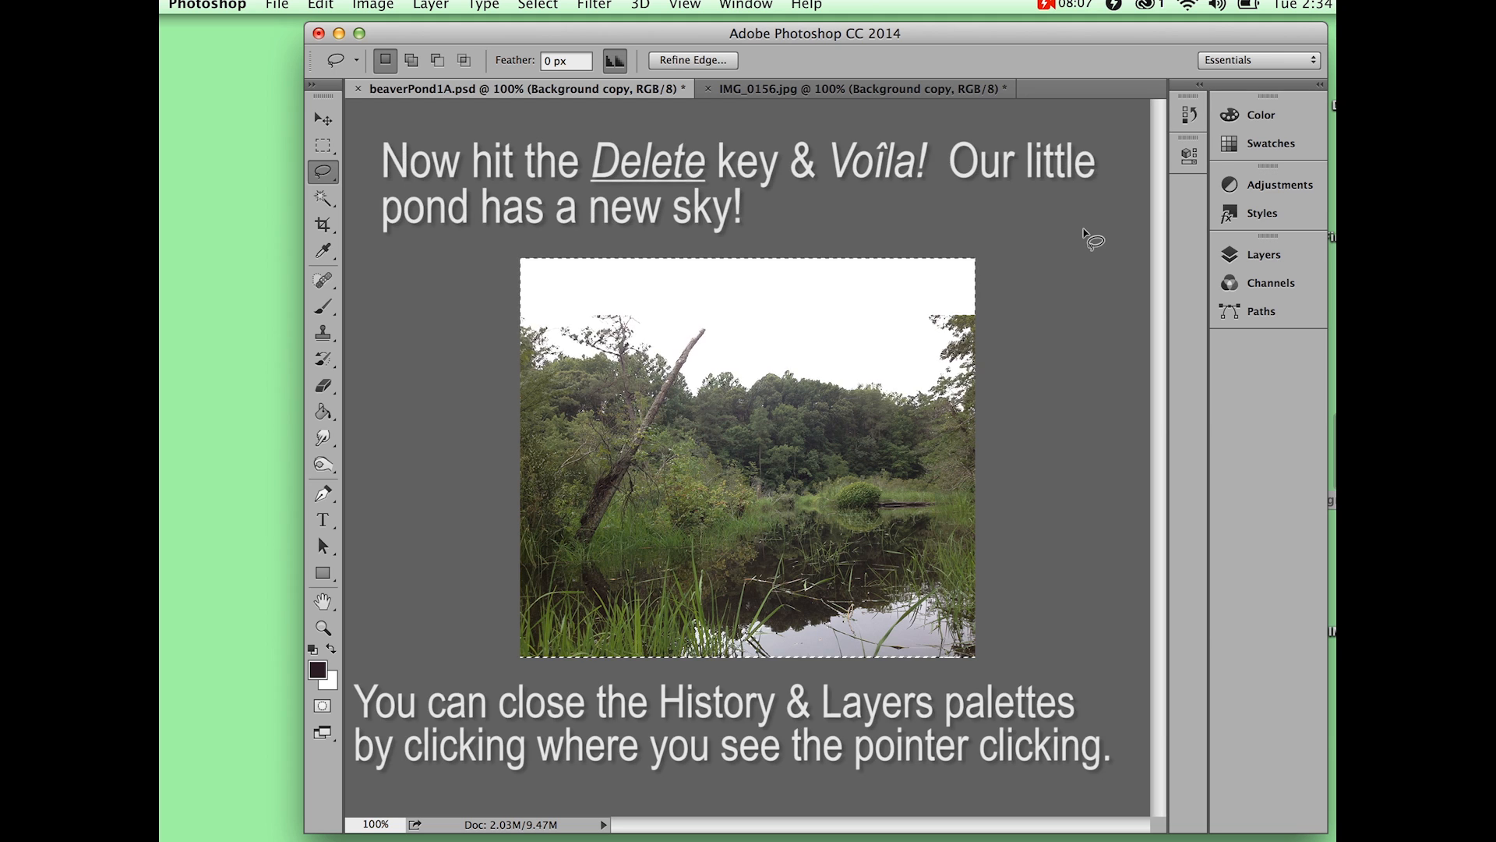
key(Delete)
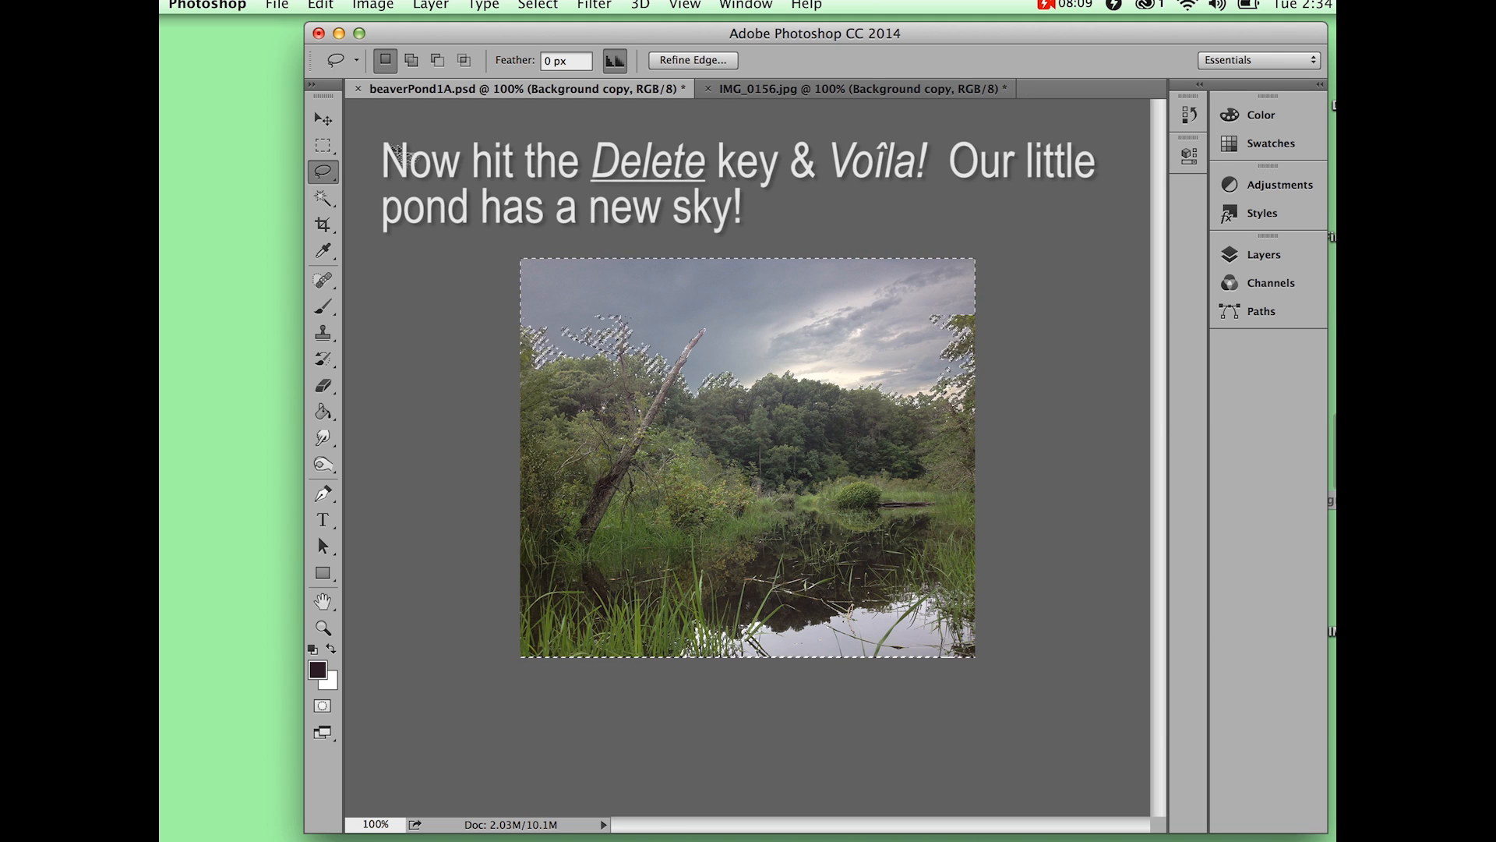
click(329, 147)
click(451, 169)
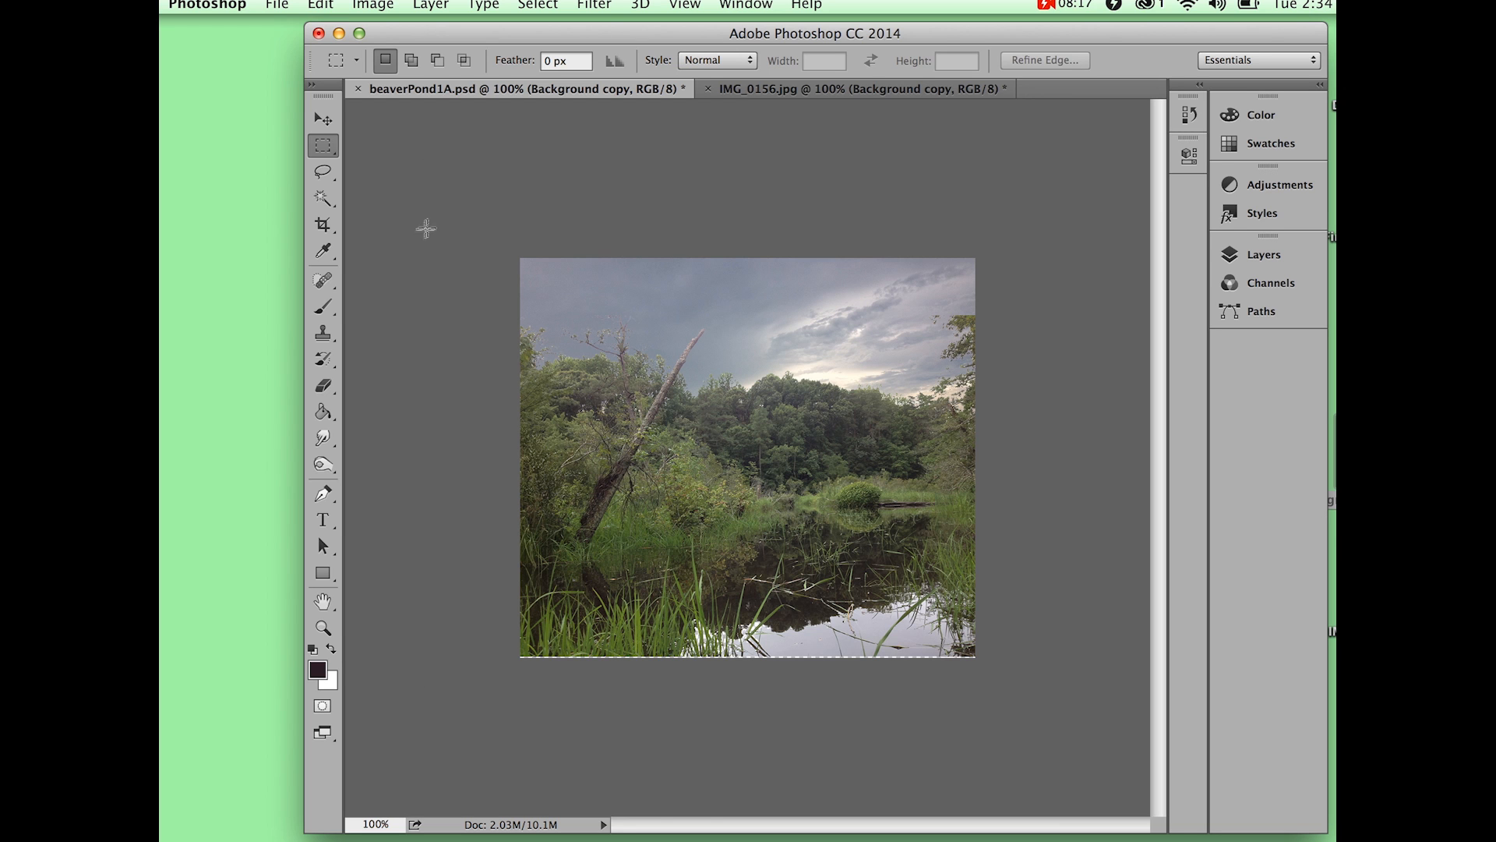
click(327, 387)
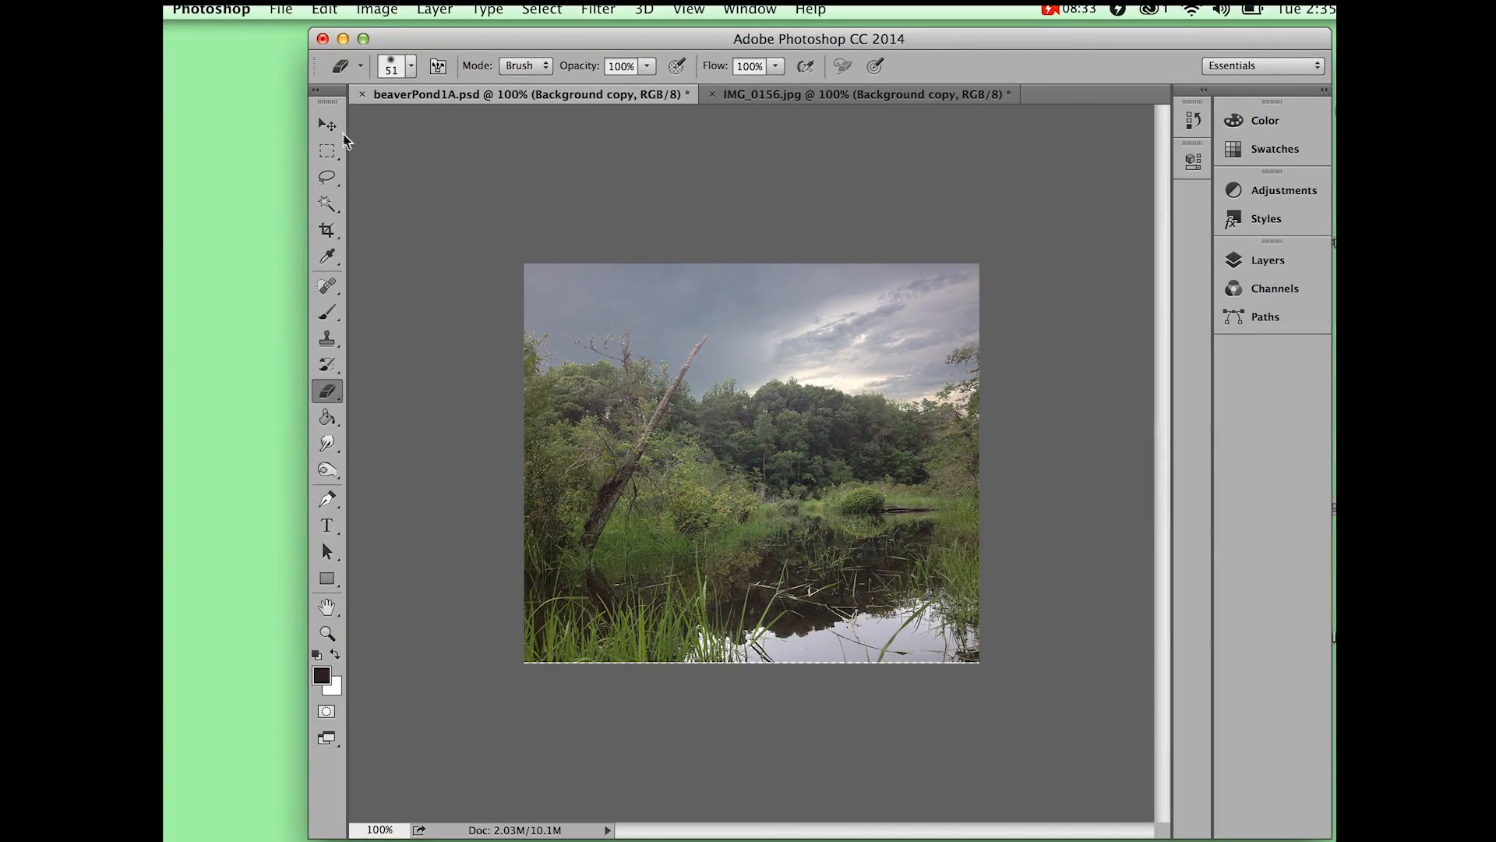
click(247, 89)
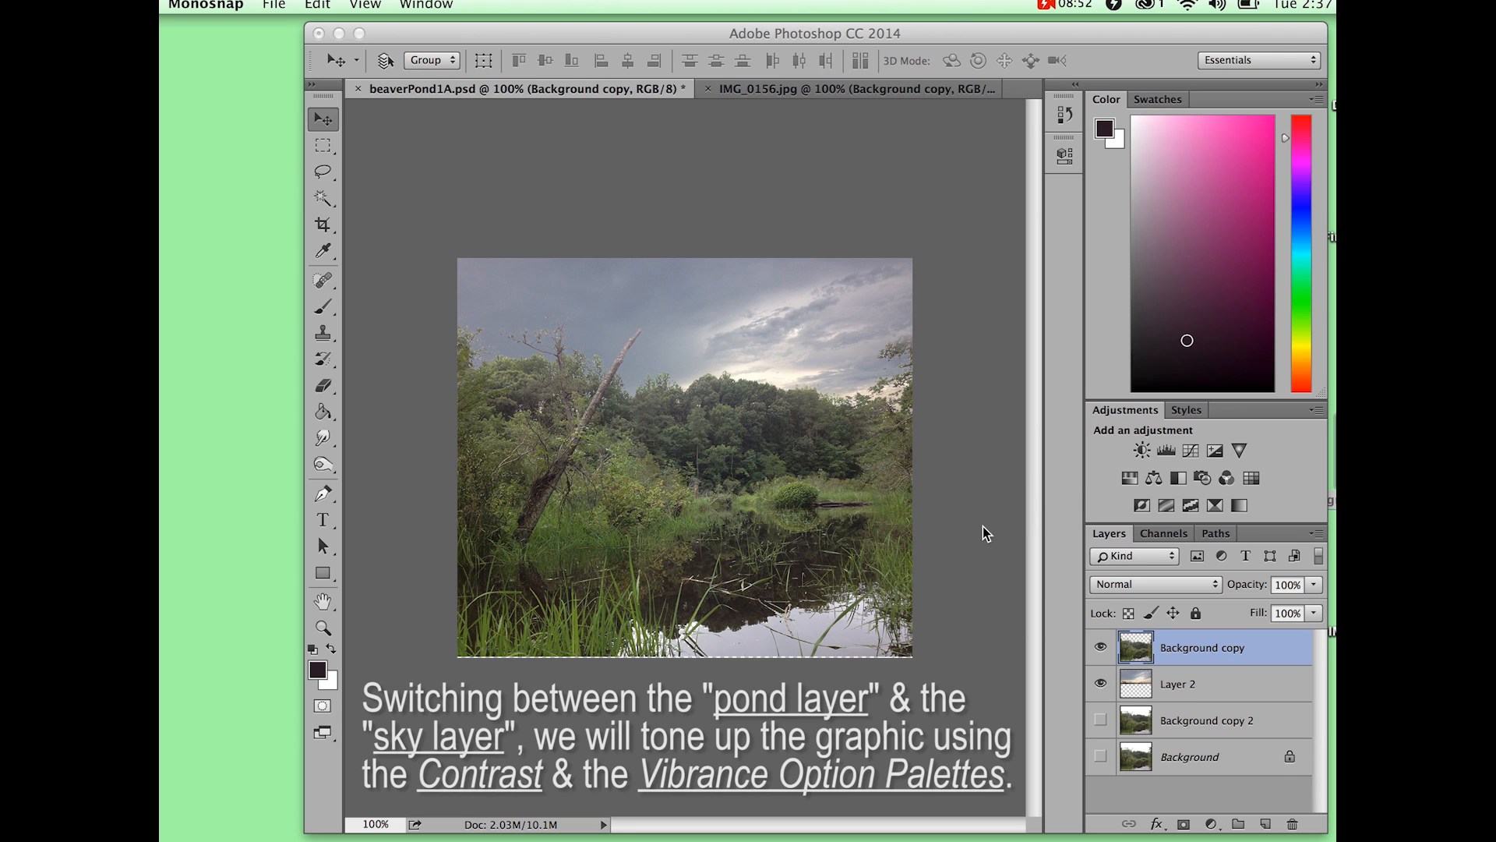
Step: Add a Brightness/Contrast adjustment layer above the pond layer and raise its contrast moderately
click(1143, 451)
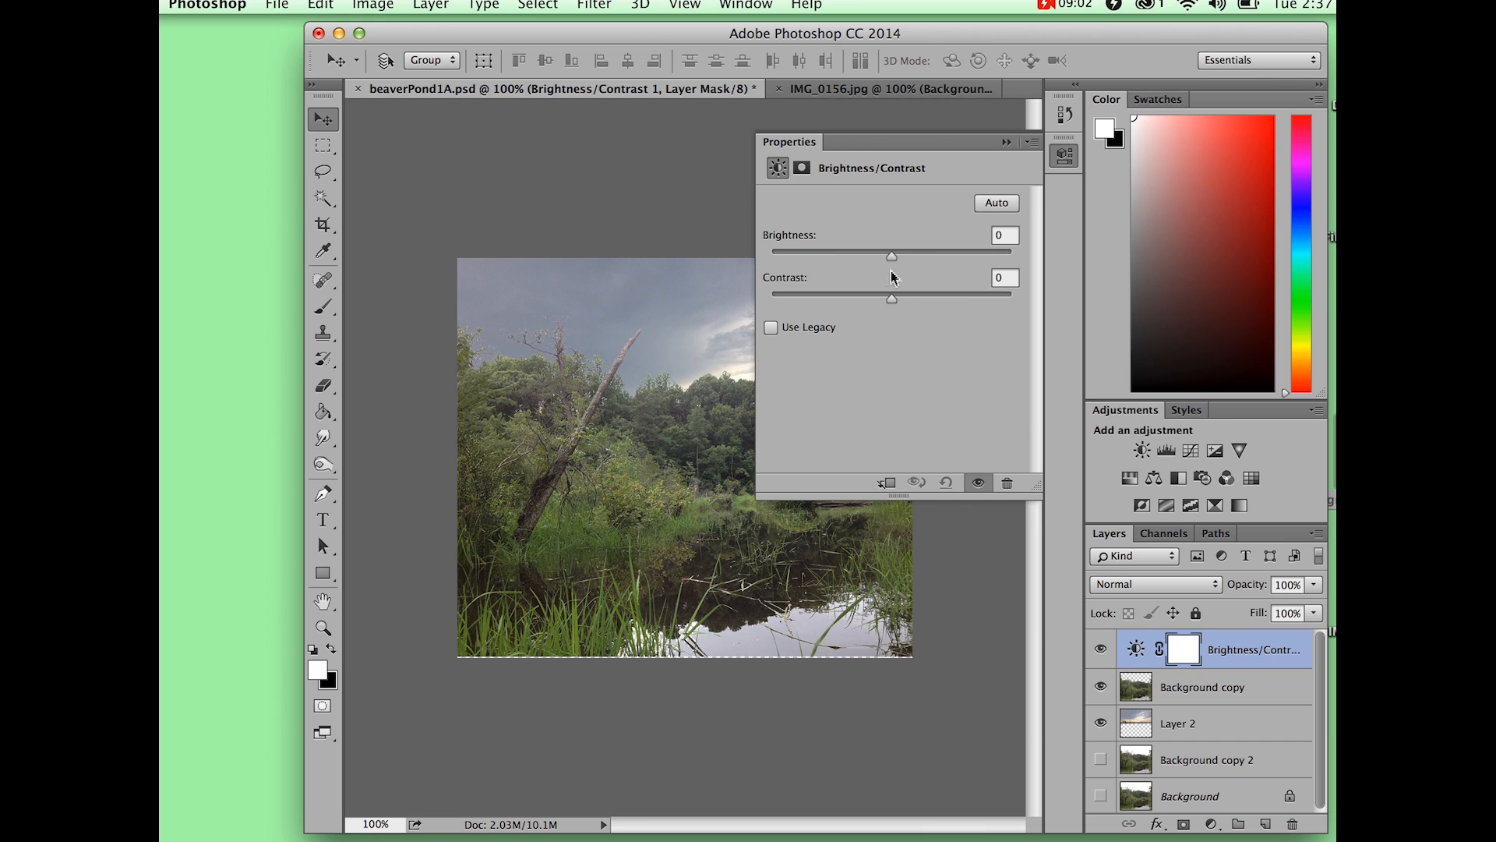
drag(892, 299, 929, 301)
drag(929, 299, 929, 300)
click(1006, 143)
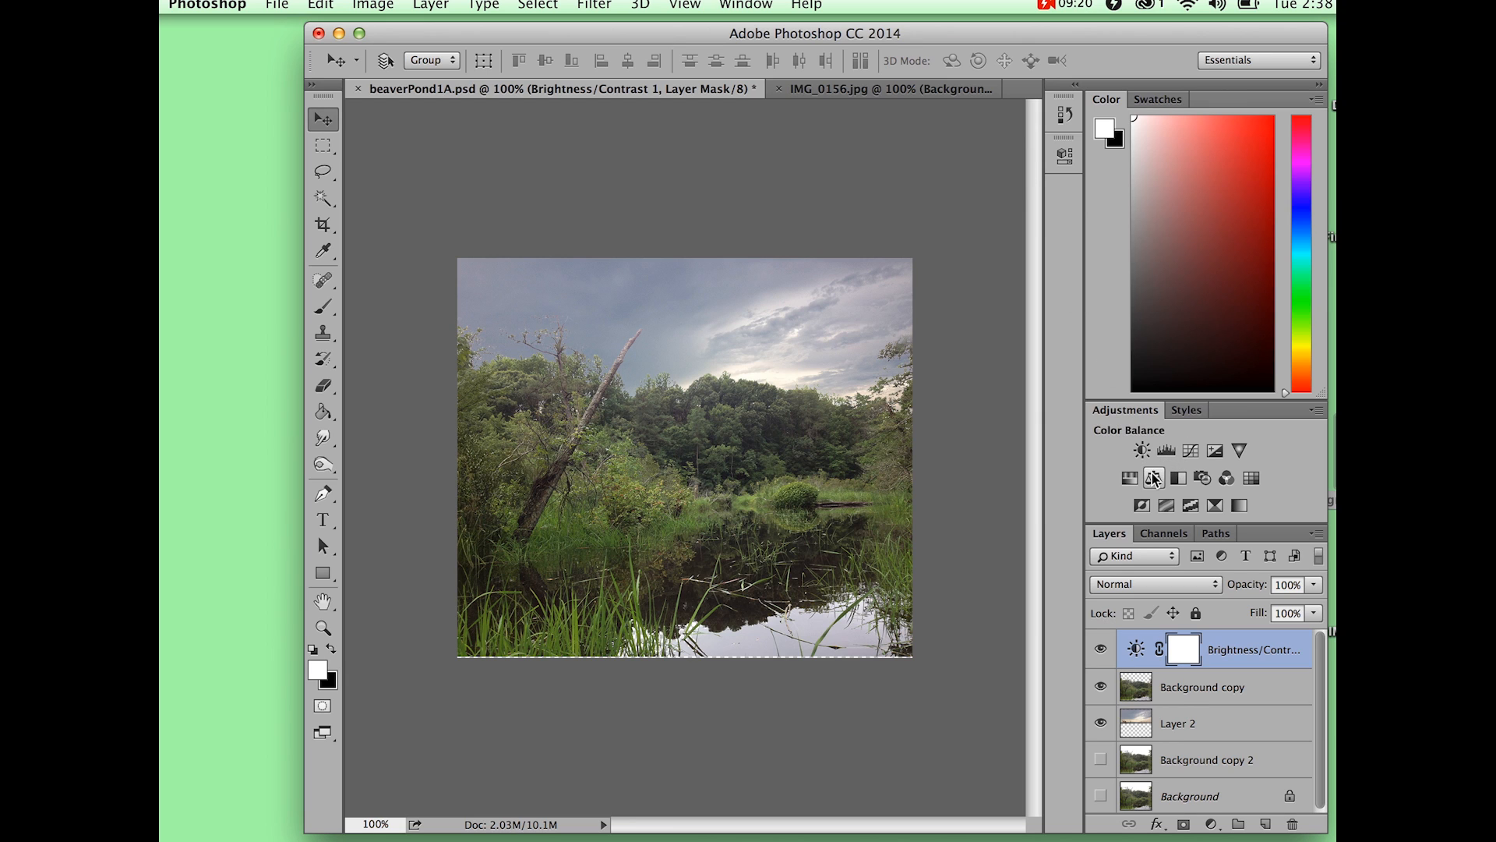
Step: Add a Vibrance adjustment layer above the pond's Brightness/Contrast layer and increase its vibrance
click(1239, 451)
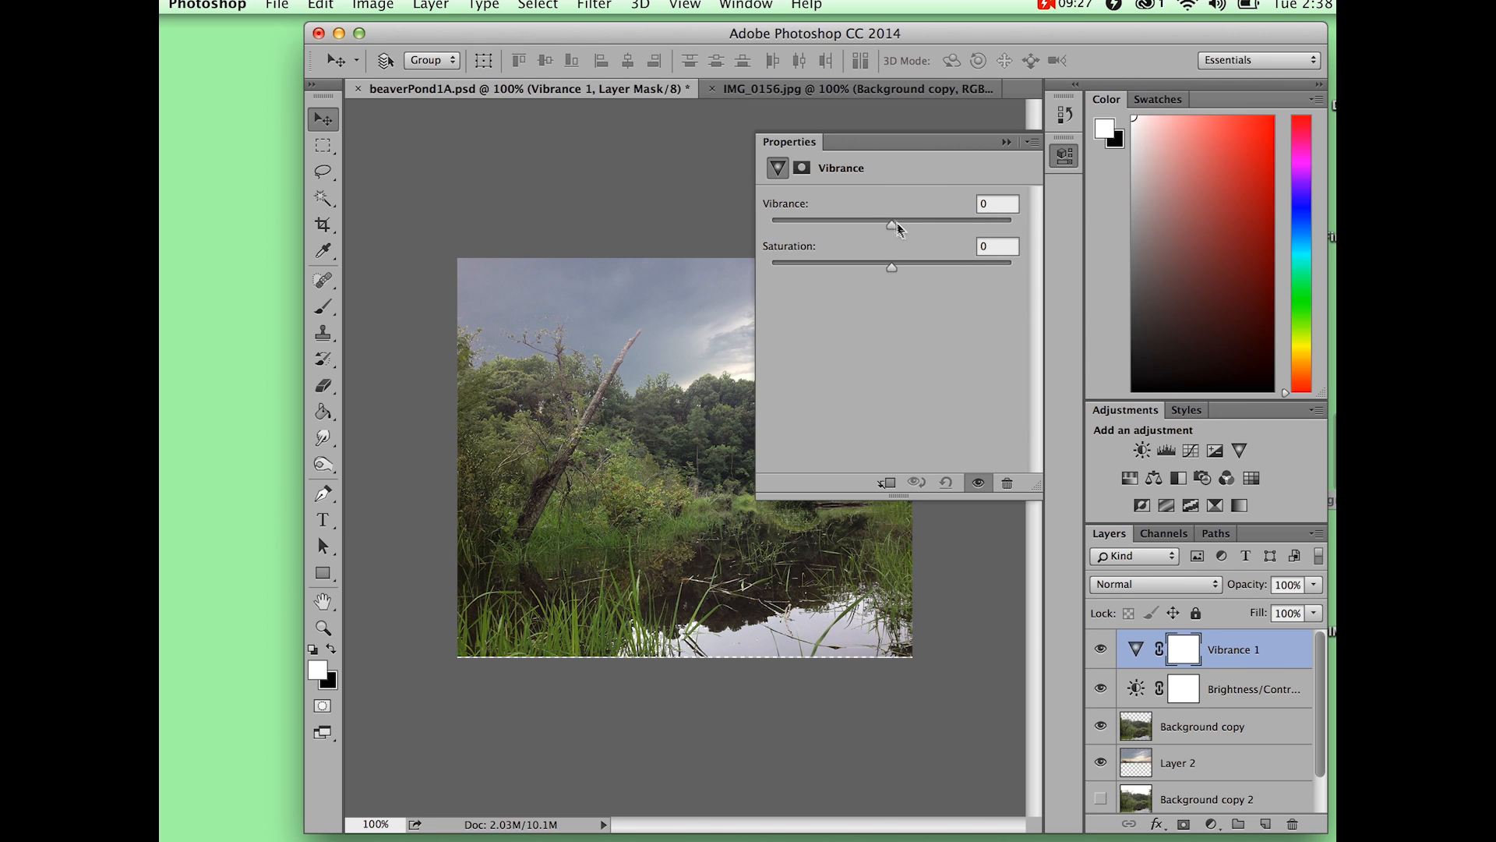
drag(892, 226, 958, 227)
click(1006, 142)
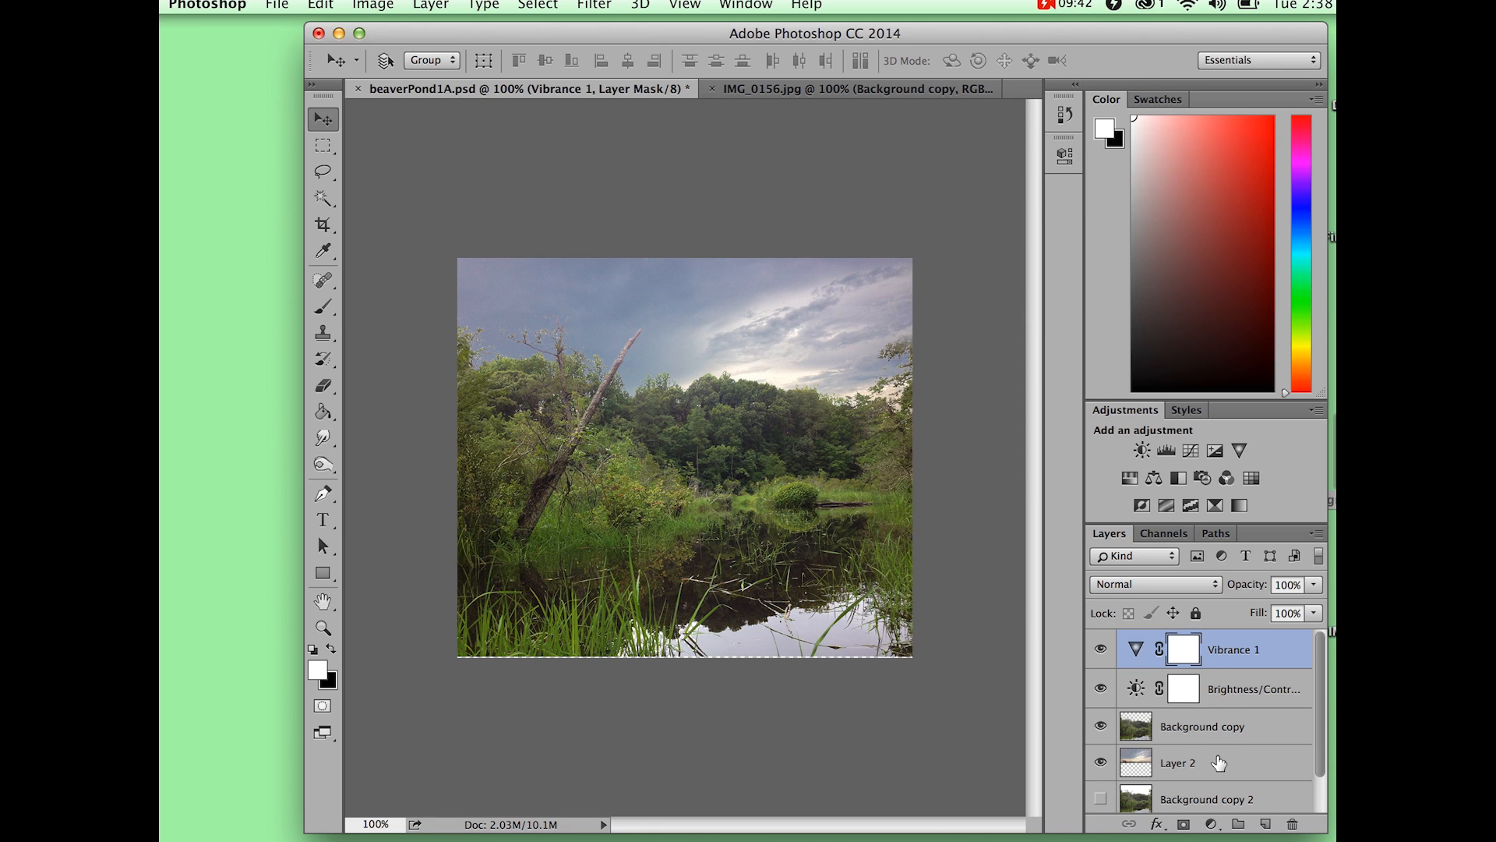
Step: Above the sky layer (Layer 2), add a Vibrance adjustment with vibrance +55 and saturation +39, plus a Brightness/Contrast adjustment with raised contrast
click(1218, 763)
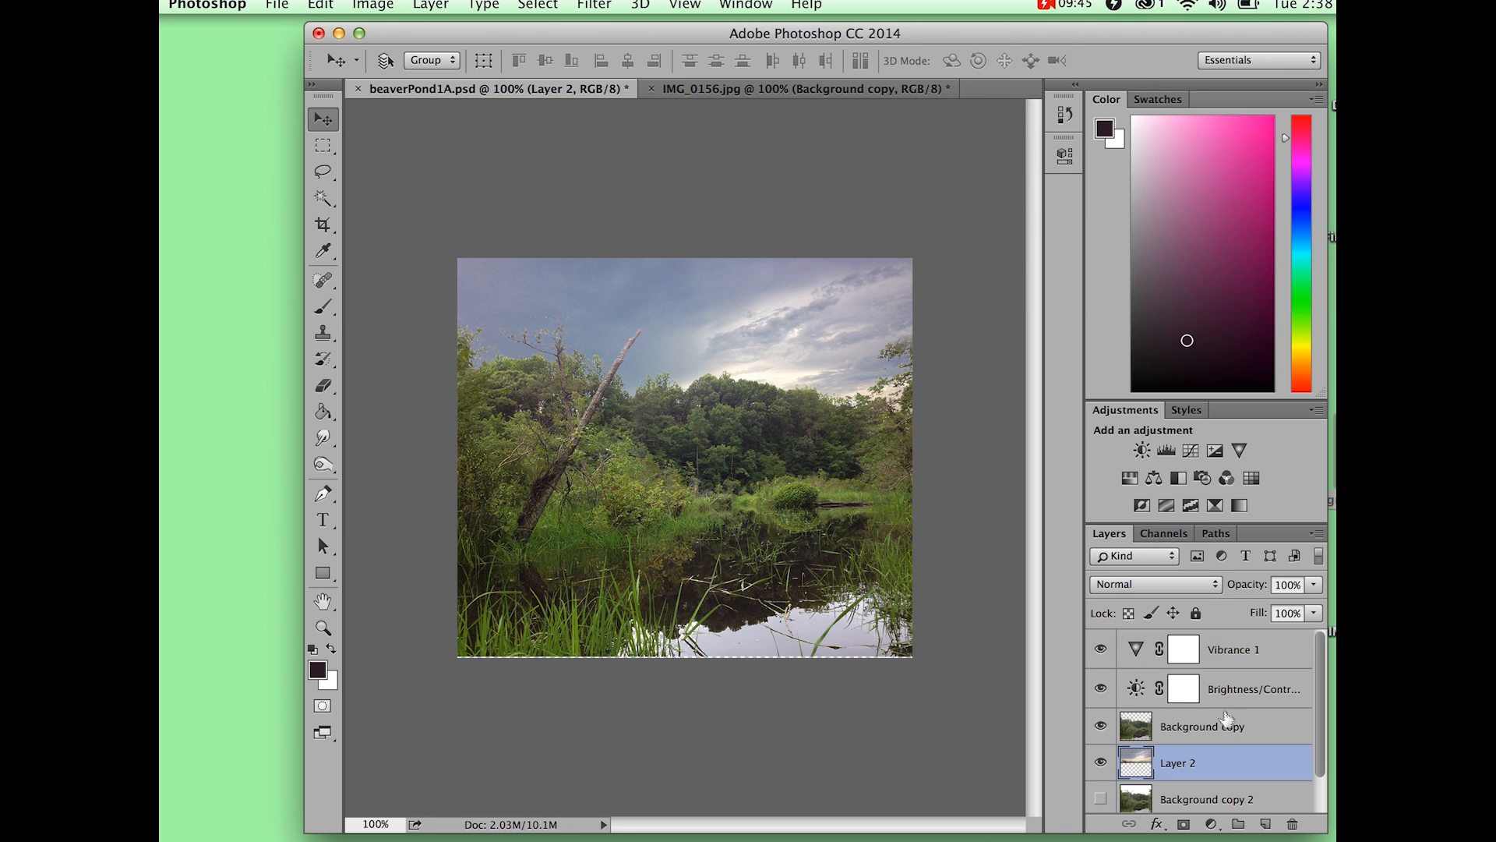
click(1239, 451)
drag(891, 225, 957, 233)
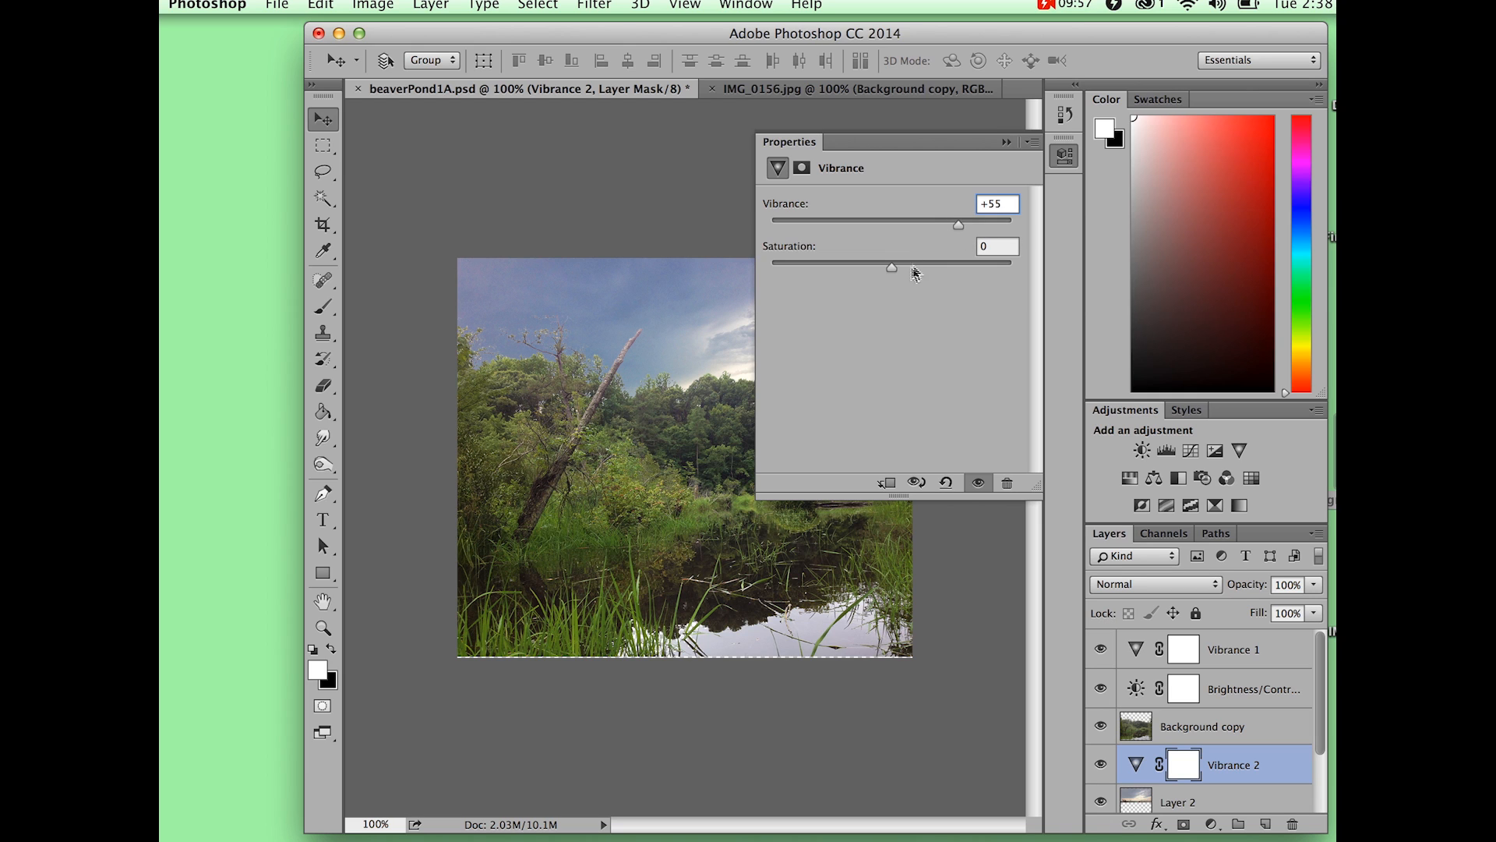
drag(892, 269, 939, 270)
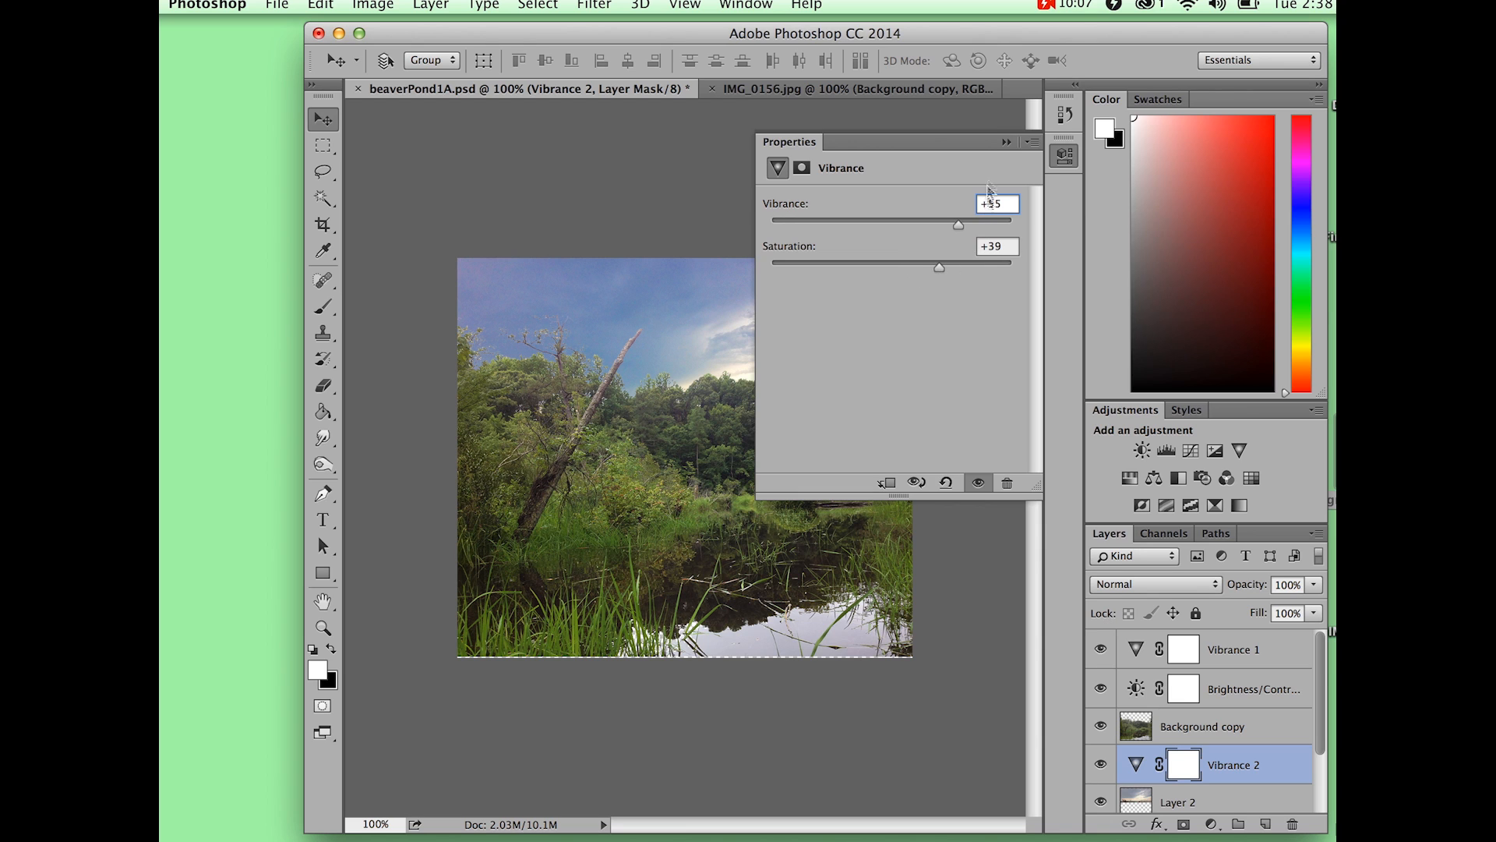
click(1006, 143)
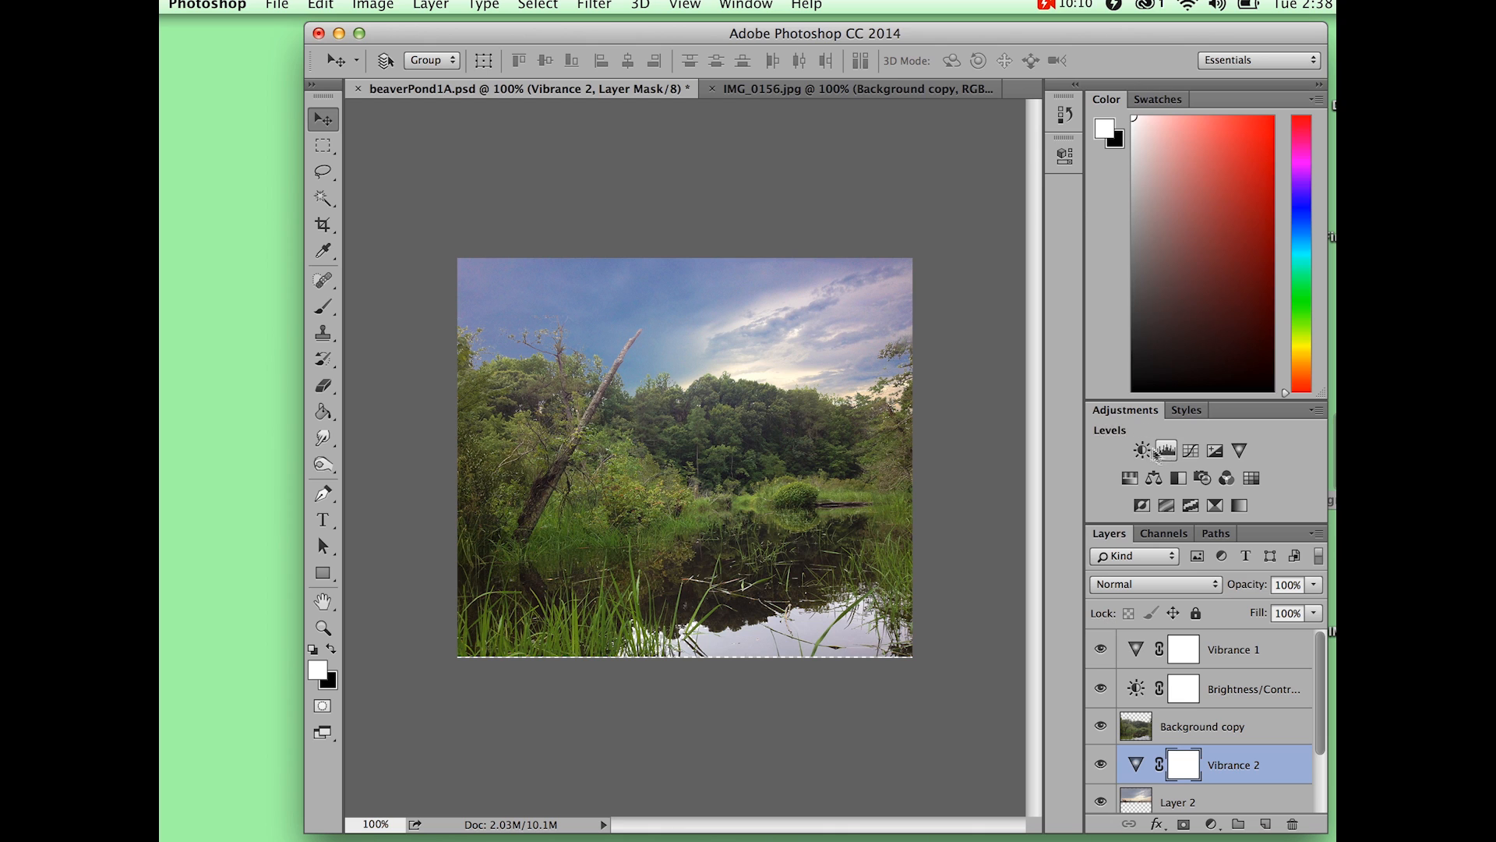
click(1142, 451)
drag(893, 304, 956, 301)
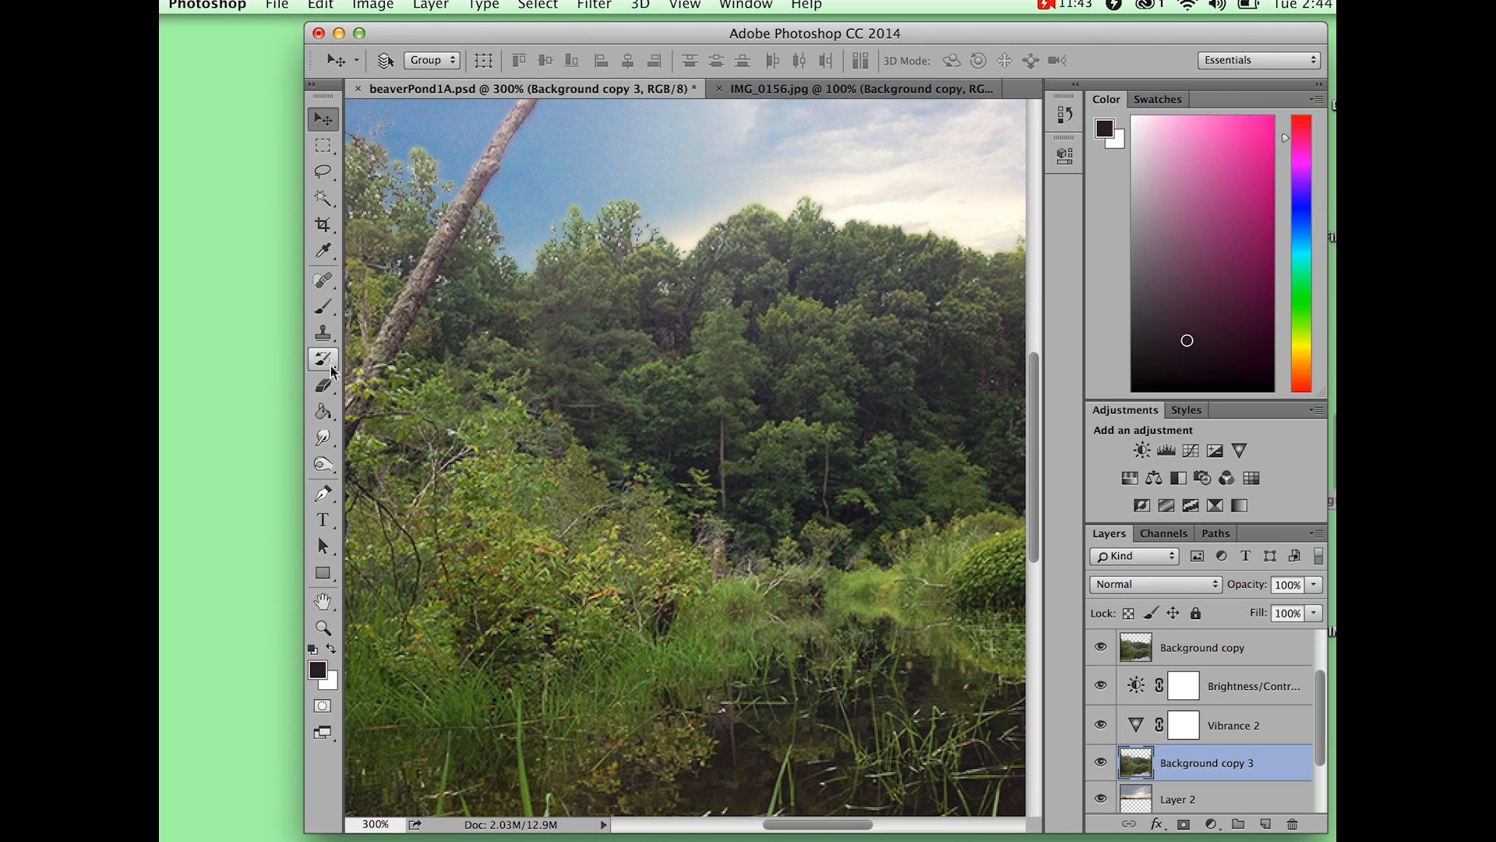
Step: Soften the backmost treetops along the sky edge on the Background copy layer, using the Blur tool with a 44 px brush
click(324, 439)
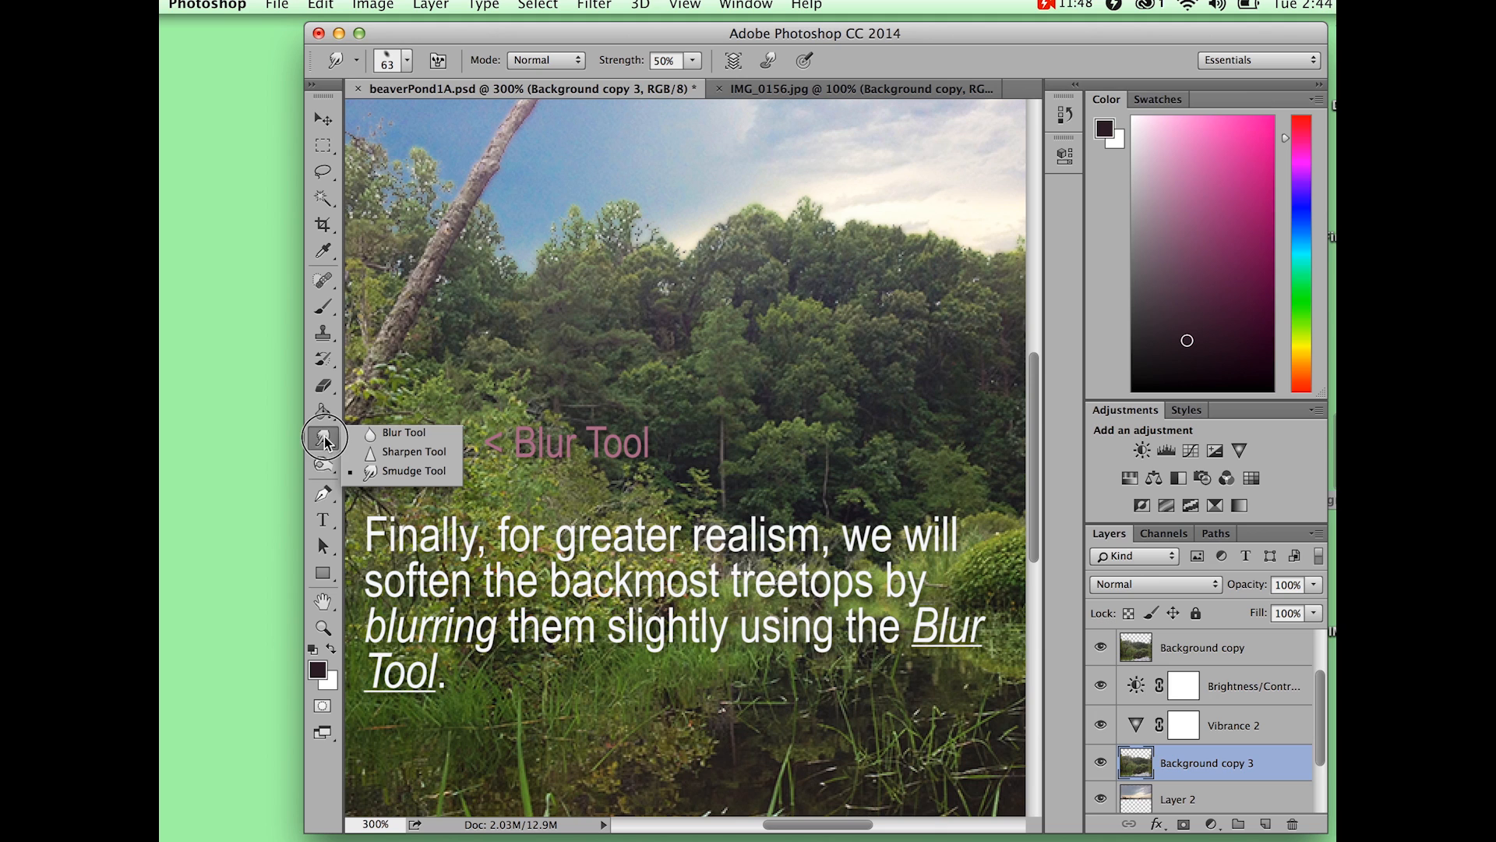
click(401, 432)
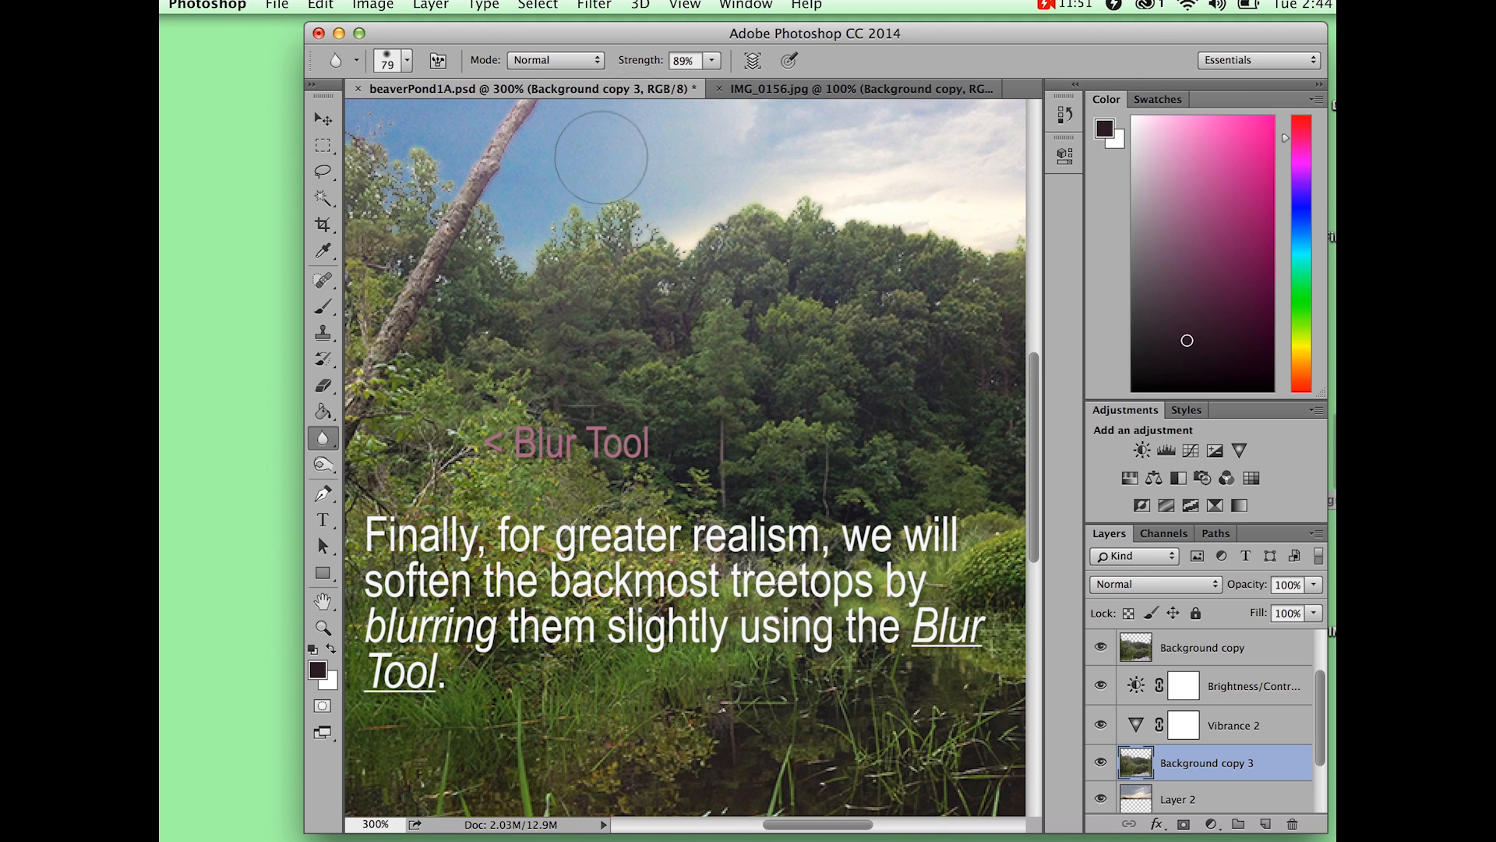
click(407, 62)
drag(470, 128, 446, 127)
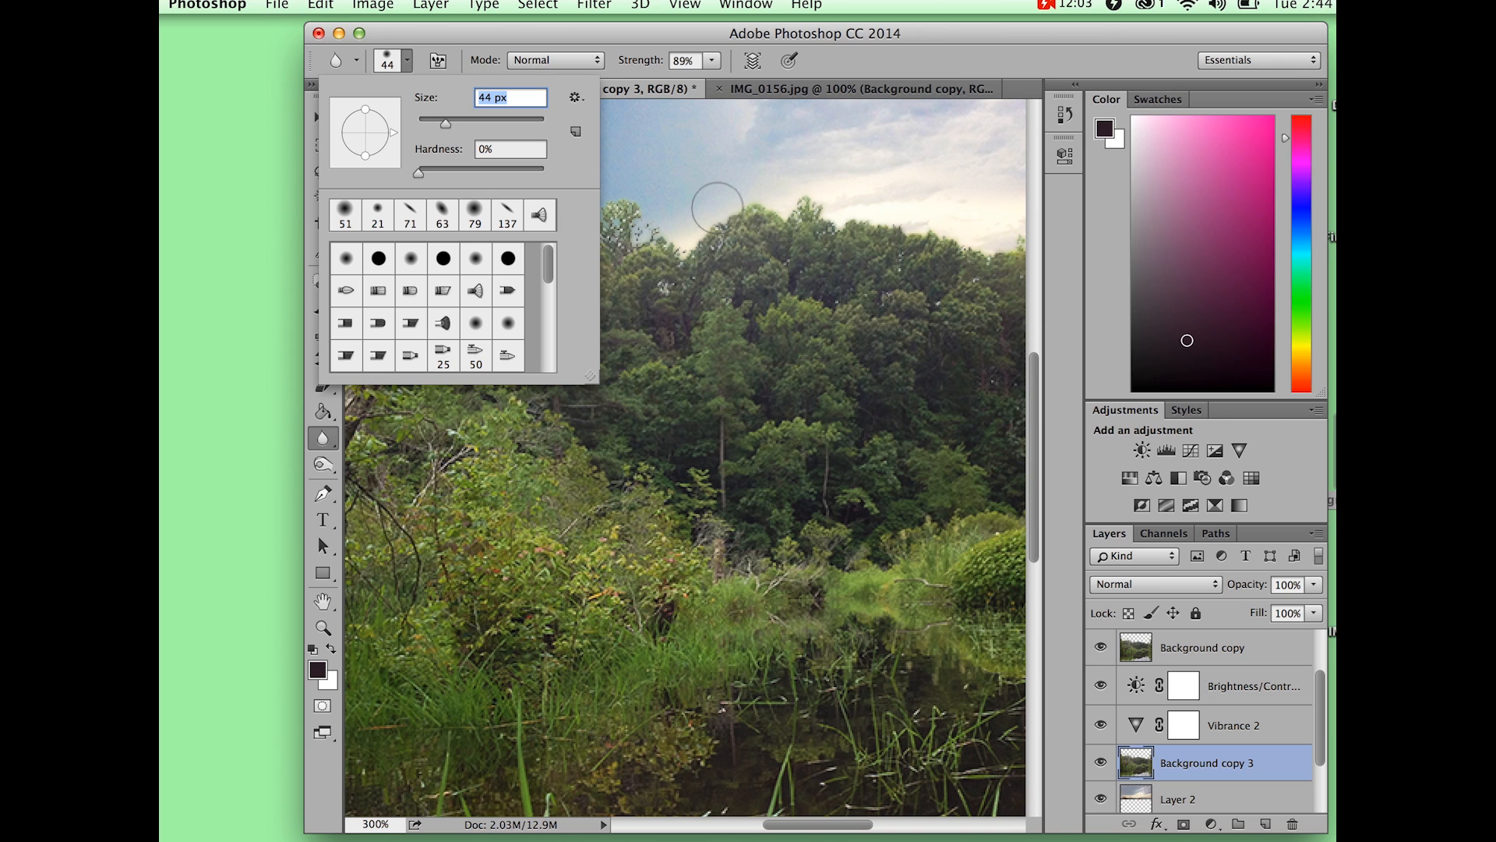
click(838, 67)
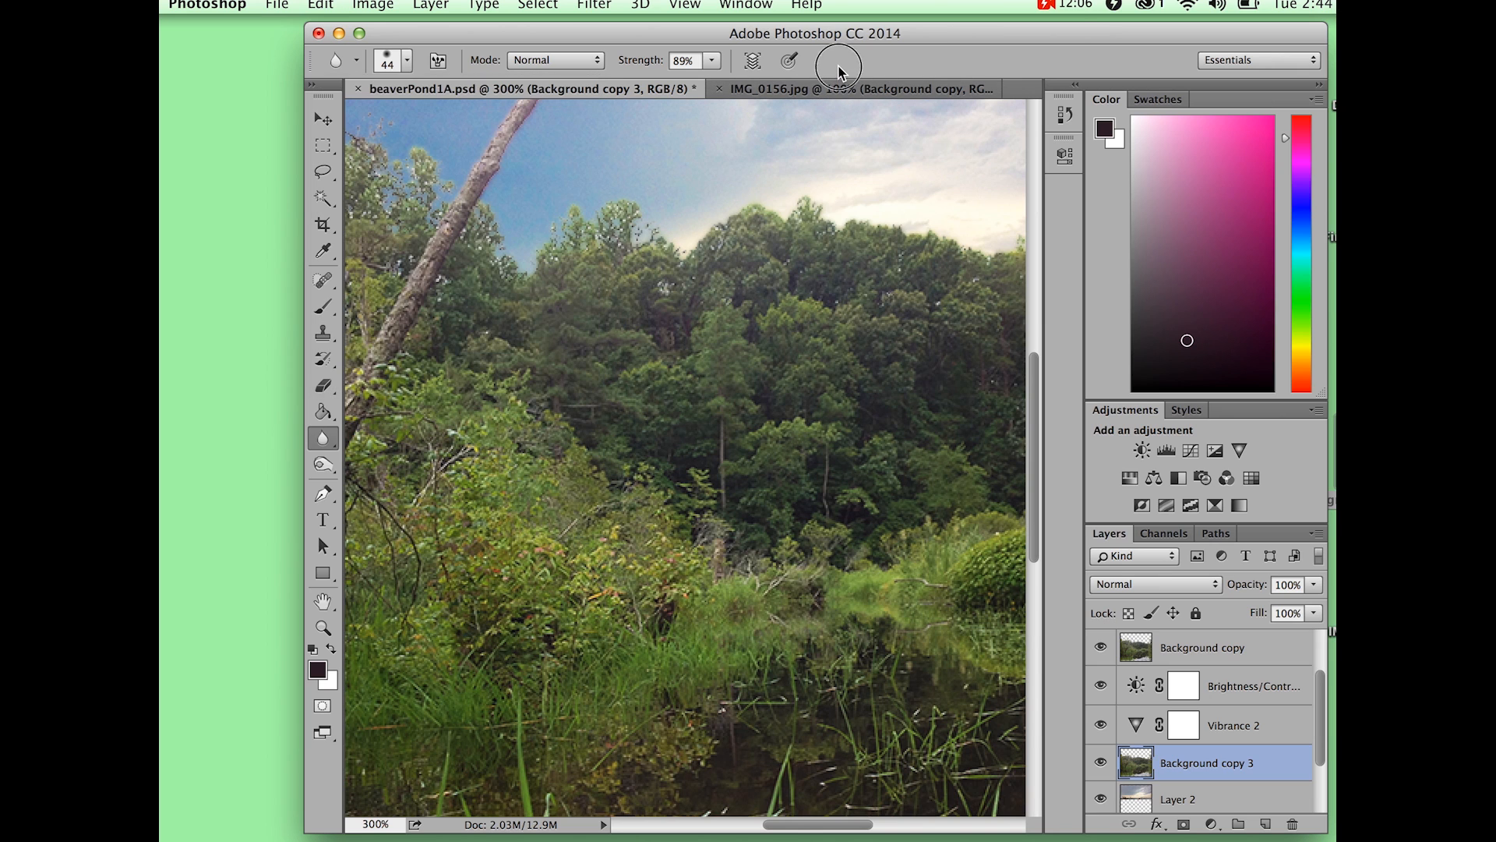
drag(662, 217, 652, 221)
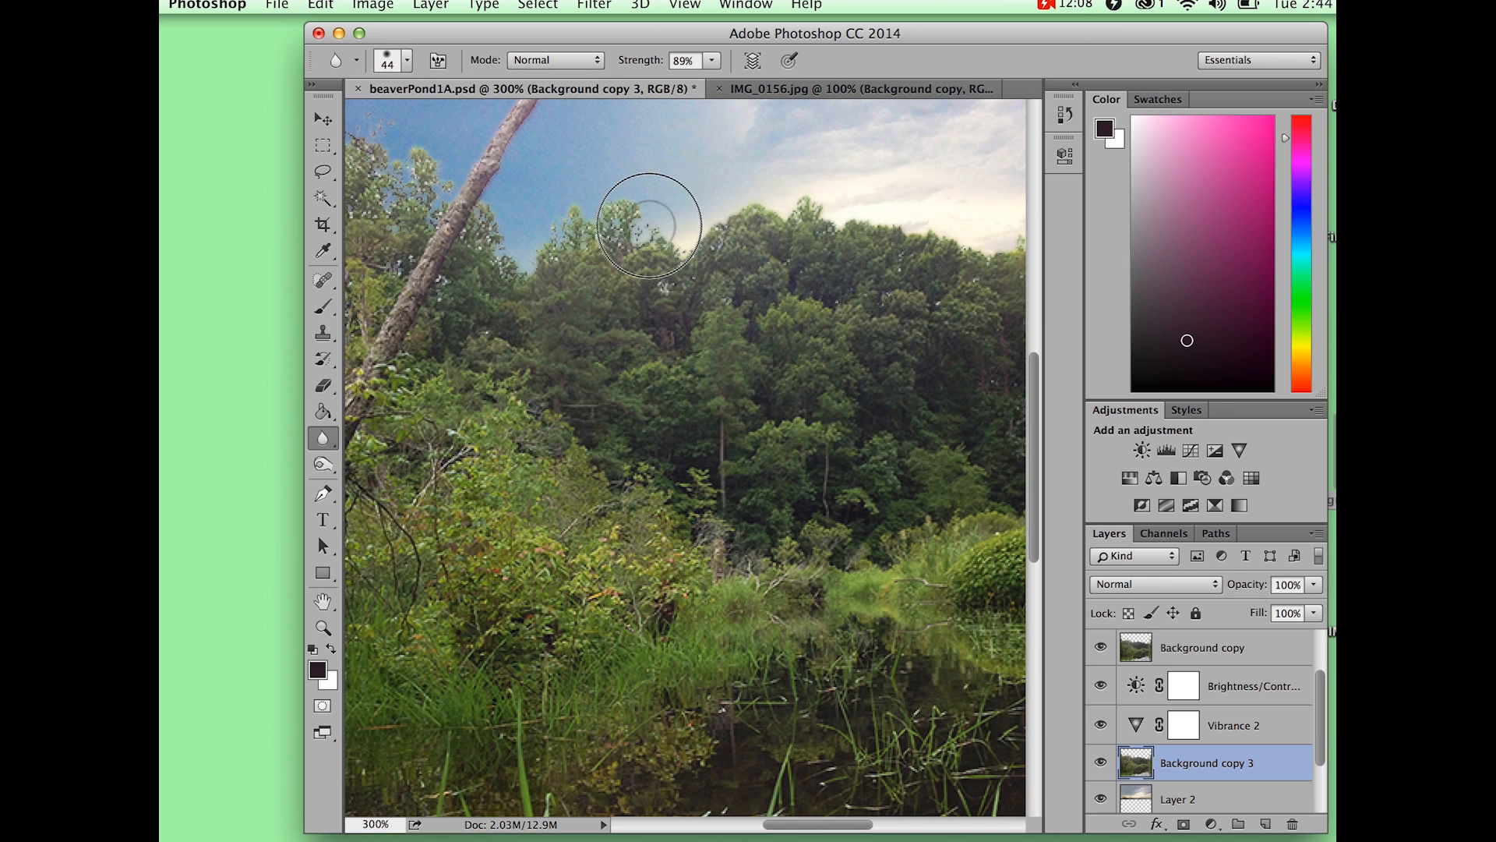
click(1239, 654)
mouse_move(634, 224)
mouse_down()
mouse_move(565, 231)
mouse_move(520, 269)
mouse_move(495, 262)
mouse_move(497, 228)
mouse_up()
drag(439, 177, 371, 141)
mouse_move(763, 193)
mouse_down()
mouse_move(826, 201)
mouse_move(865, 226)
mouse_move(991, 236)
mouse_up()
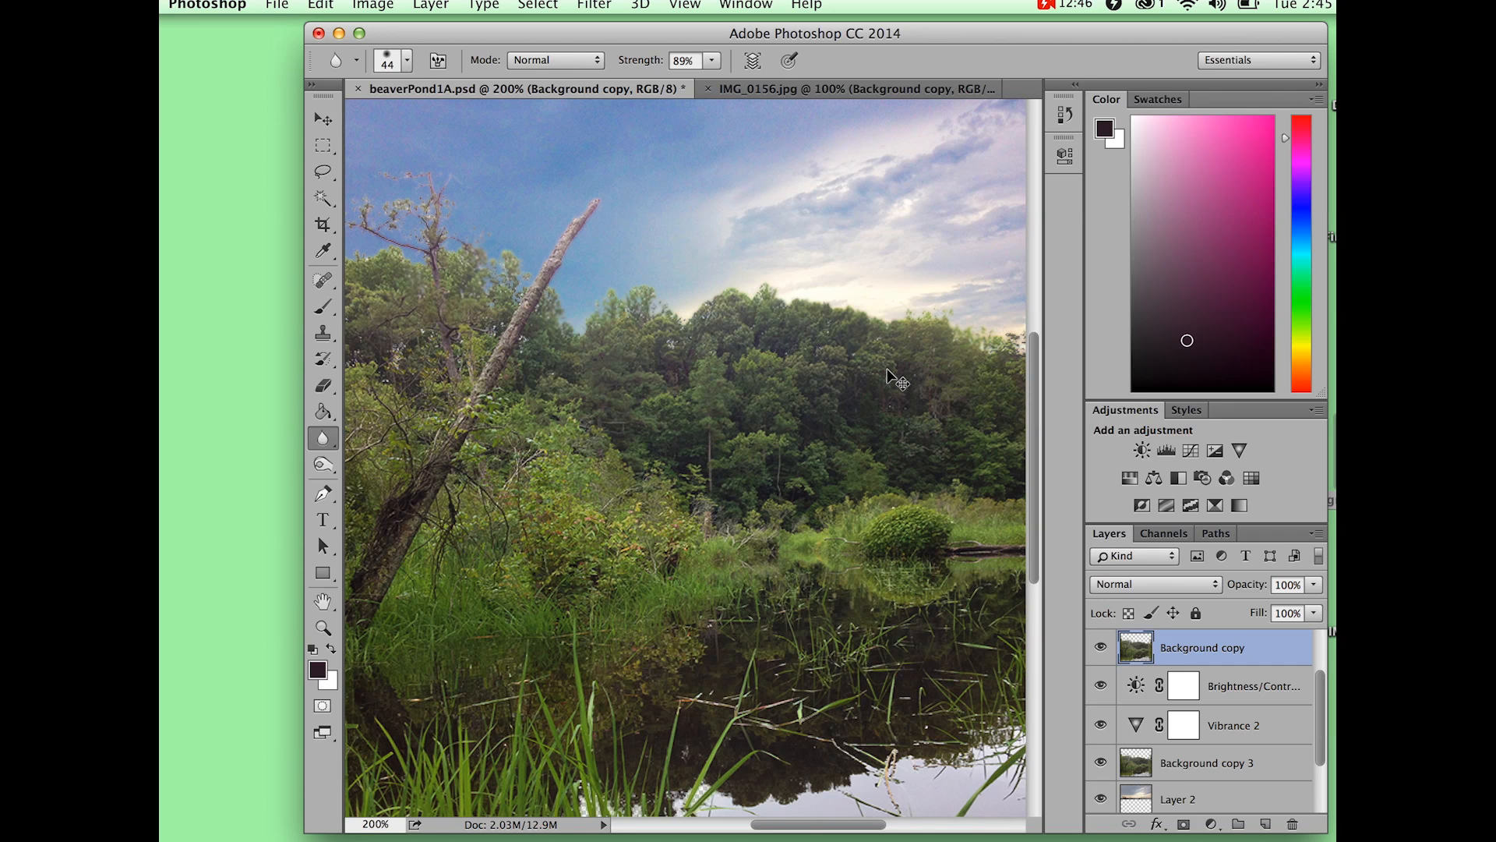
key(super+minus)
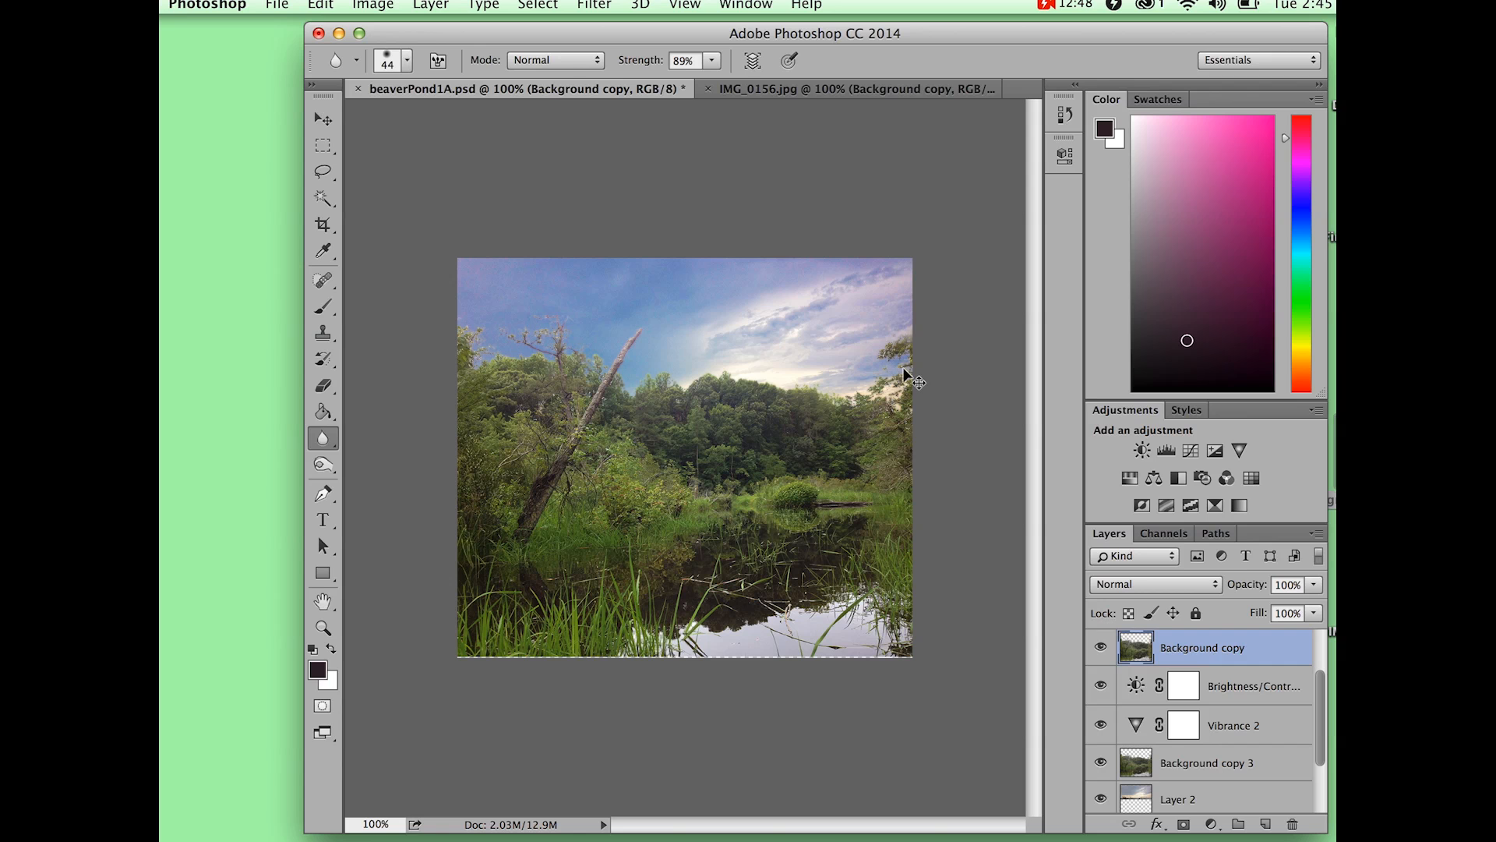